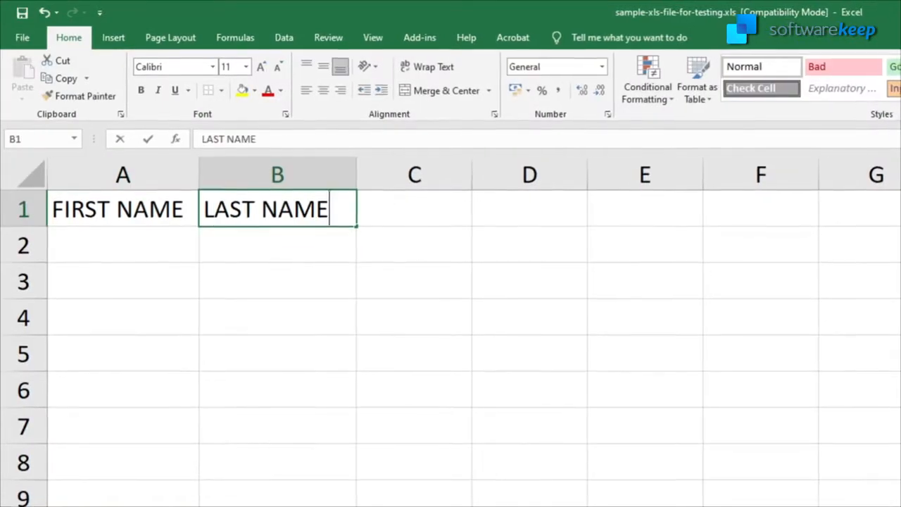
Merge and center cells C1:D1, and do the same for C2:D2.
left_click_drag(523, 206, 366, 222)
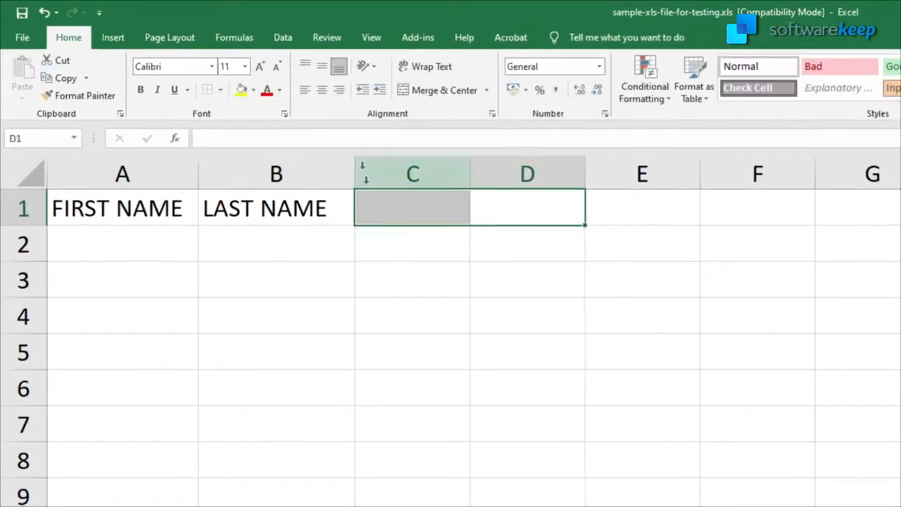
left_click(441, 89)
left_click_drag(409, 241, 523, 242)
left_click(439, 89)
Add borders to the merged C and D cells and the headings in A1:B1, and enter FULL NAME as the heading in C1.
left_click(219, 90)
left_click(251, 237)
left_click(394, 210)
left_click(205, 90)
left_click_drag(264, 216, 141, 211)
left_click(320, 278)
left_click(425, 195)
type("FULL NAME")
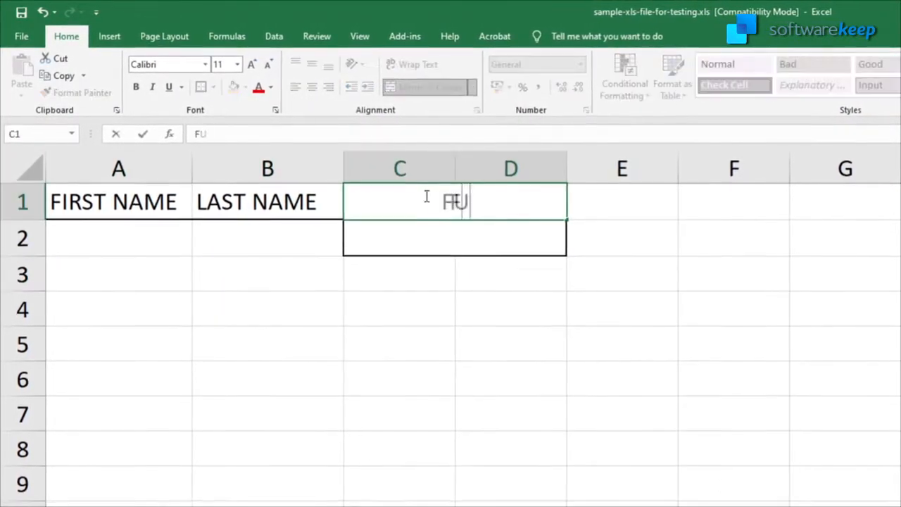
Enter a sample first name and last name in row 2 and begin a CONCATENATE formula on A2 in the FULL NAME cell.
left_click(145, 232)
type("JOHN")
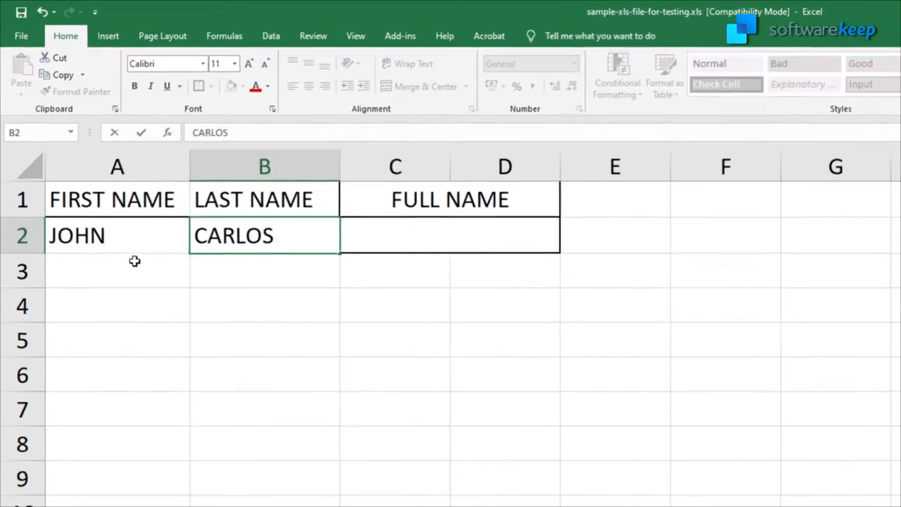
key("Tab")
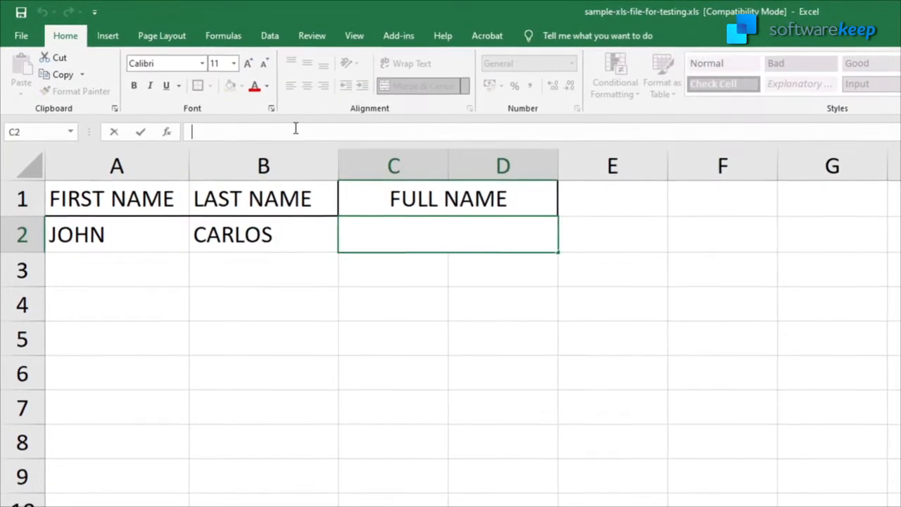
type("=CONCATENATE(A2,\"\",")
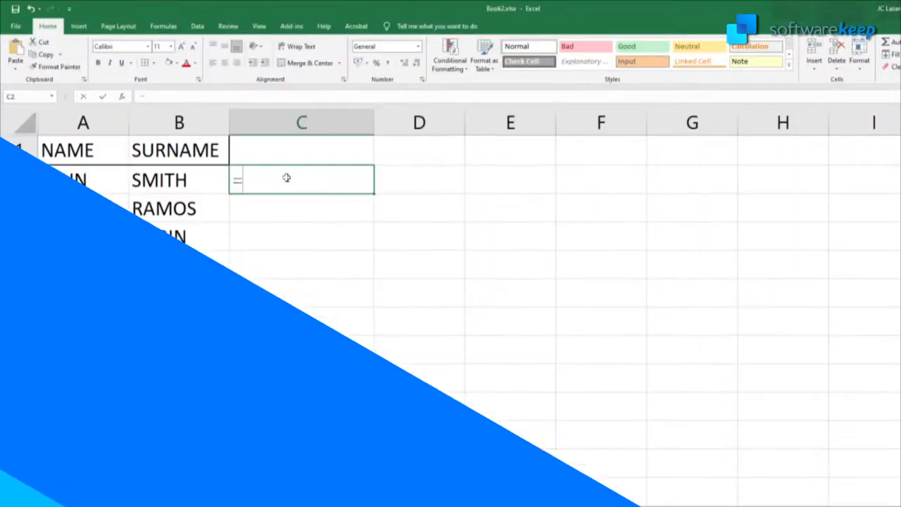
Join each NAME and SURNAME with a space in C2:C6 using CONCATENATE formulas such as =CONCATENATE(A6," ",B6).
type("CONCATENATE(")
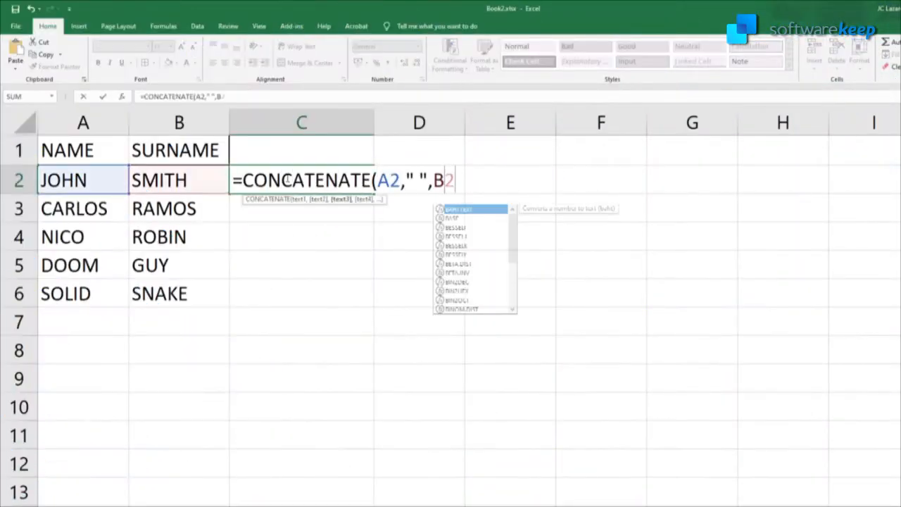
key("Return")
type("=CONCATEN")
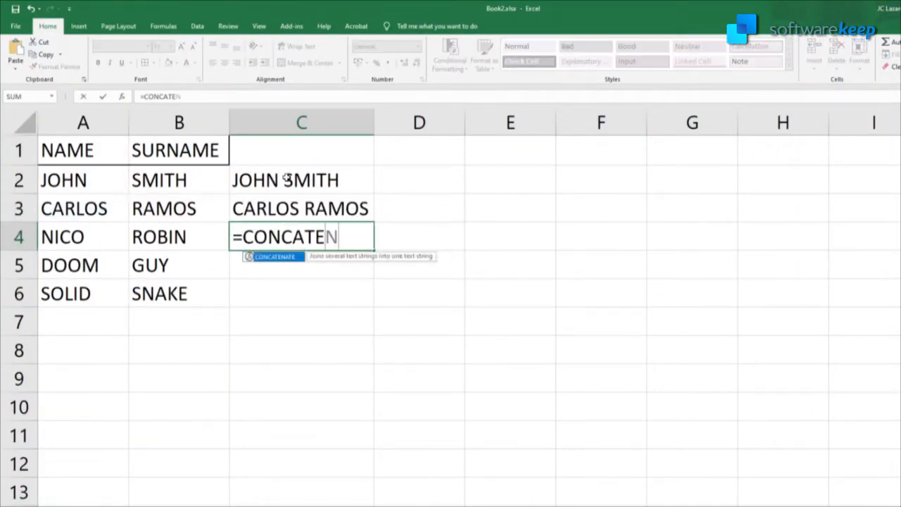
type("(A5,\" \",B5)")
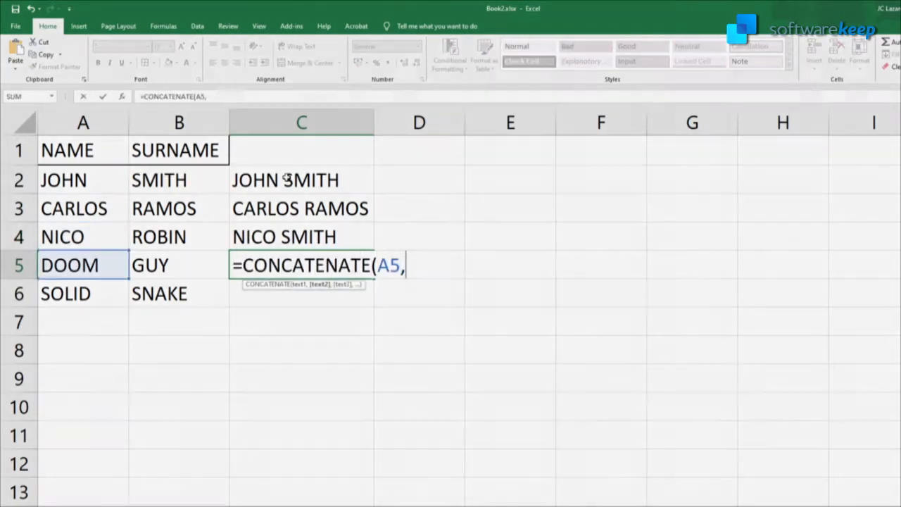
key("Return")
type("=CONCATENATE(A6,\" \",B6)")
key("Return")
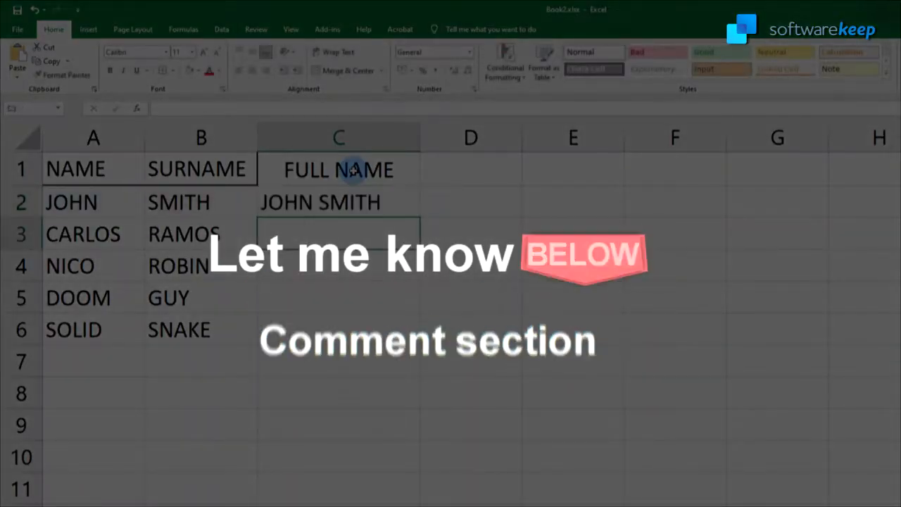
Join name and surname with the & operator and a space in the FULL NAME cells of rows 3 to 5.
key("Return")
type("=(")
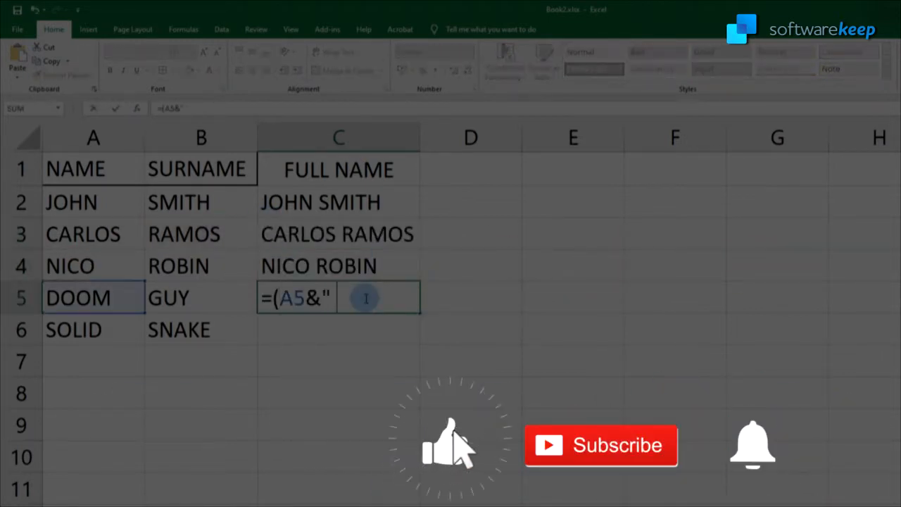
type("\"")
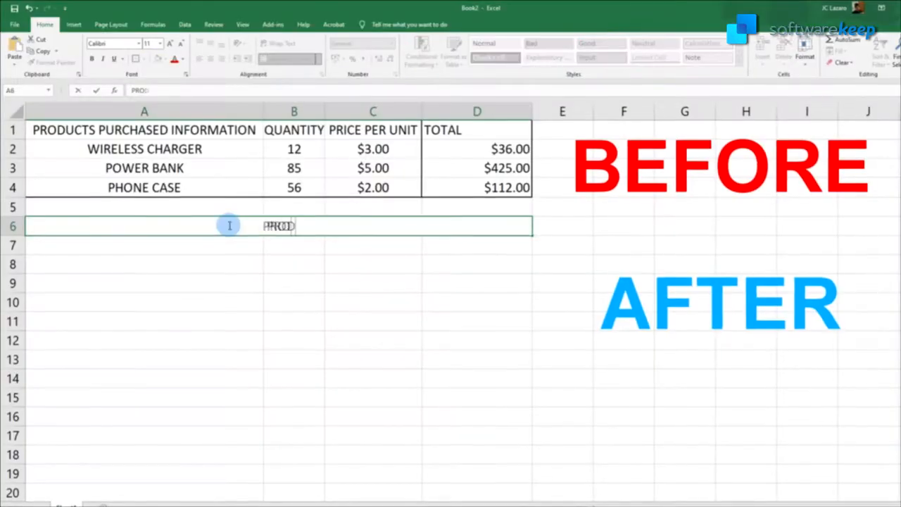
Finish the PRODUCT PURCHASE INFORMATION title in row 6 and enter the headings ITEMS, QUANTITY, PRICE PER UNIT and TOTAL in row 7.
key("Return")
type("ITEMS")
key("Tab")
type("QUANTITY")
key("Tab")
type("PRICE PER UNIT")
key("Tab")
type("TOTAL")
Fill the title green, ITEMS peach, QUANTITY gold, PRICE PER UNIT yellow and TOTAL light green.
left_click(143, 244)
left_click(371, 320)
left_click(277, 225)
left_click(143, 244)
left_click(292, 244)
left_click(371, 243)
left_click(165, 58)
left_click(181, 132)
left_click(476, 243)
Copy the product data from rows 2 to 4 into the new table from row 8 down and complete its totals.
left_click(142, 147)
key("ctrl+c")
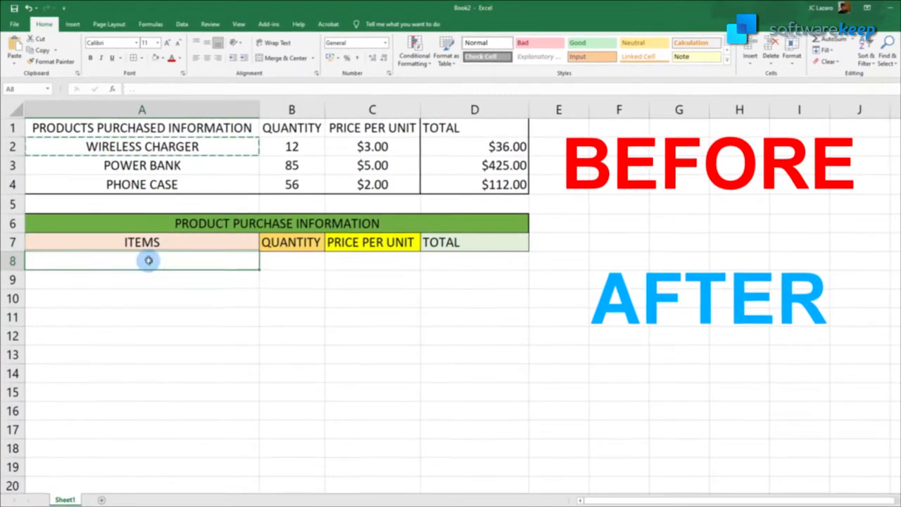
left_click(145, 261)
key("ctrl+v")
left_click(143, 58)
left_click_drag(373, 147, 399, 178)
key("ctrl+v")
double_click(453, 278)
key("Return")
key("Return")
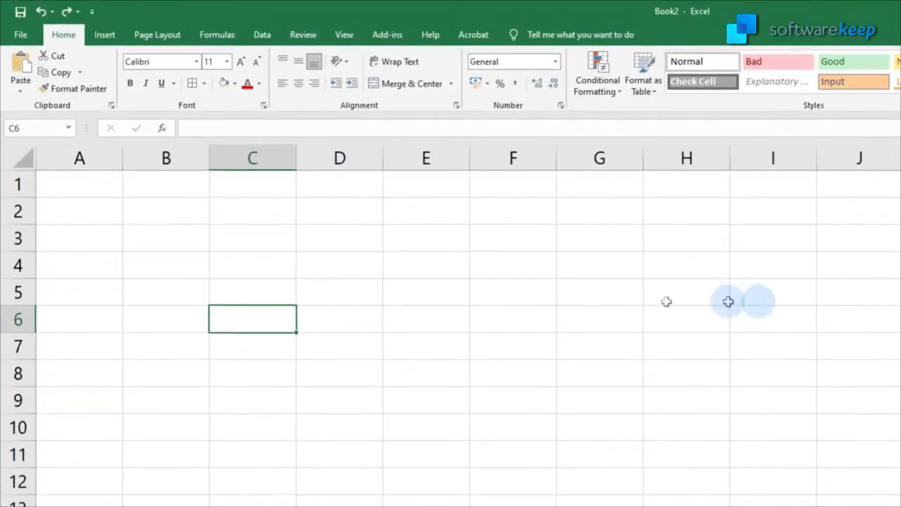
Merge and center cells A1:G2 and align their content to the middle.
left_click(62, 189)
left_click_drag(62, 189, 636, 215)
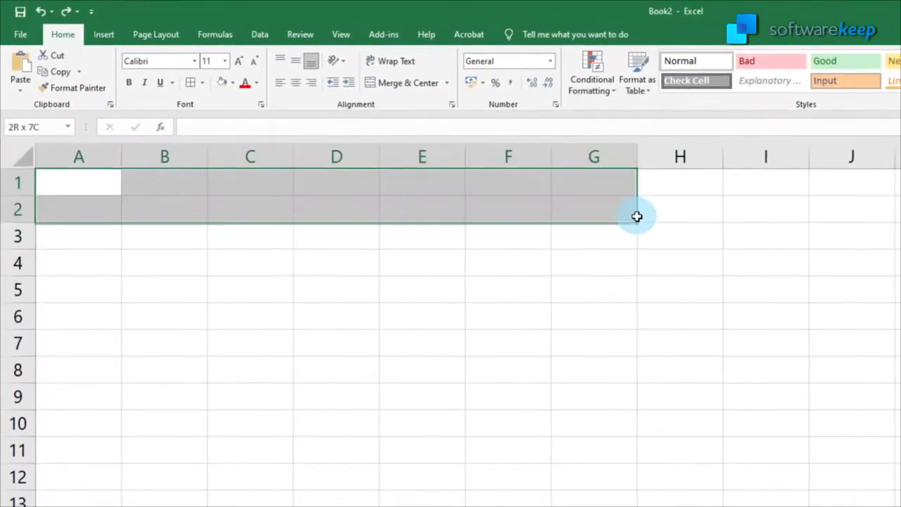
left_click(396, 84)
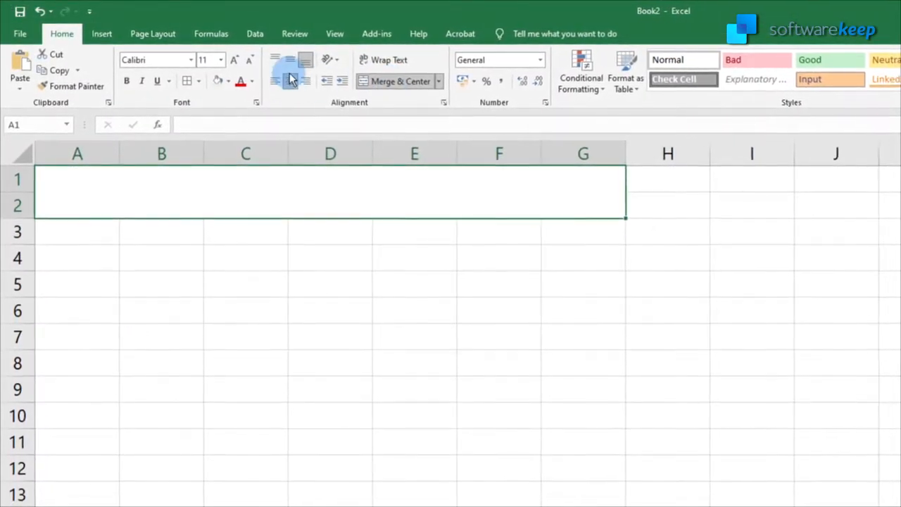
Set the merged cell's font size to 26 and enter TITLE HEADER HERE.
left_click(216, 60)
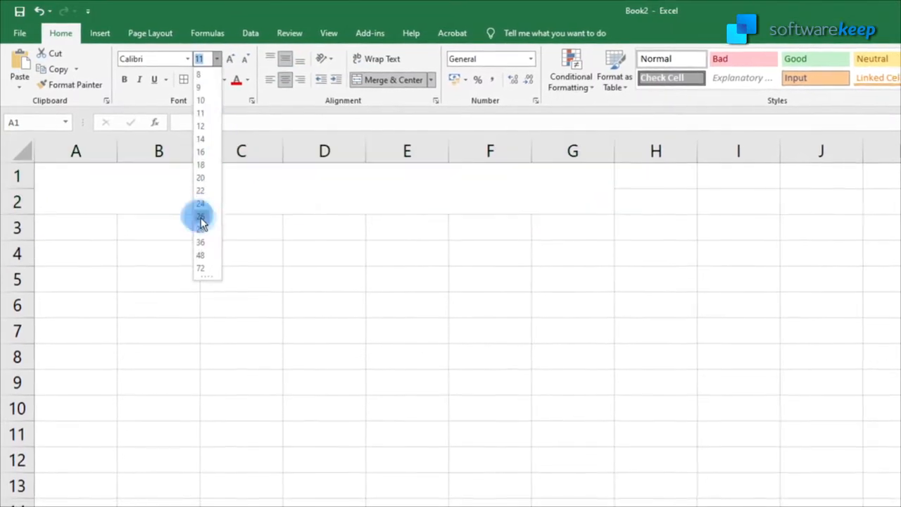
left_click(201, 216)
type("TITLE HEADER HERE")
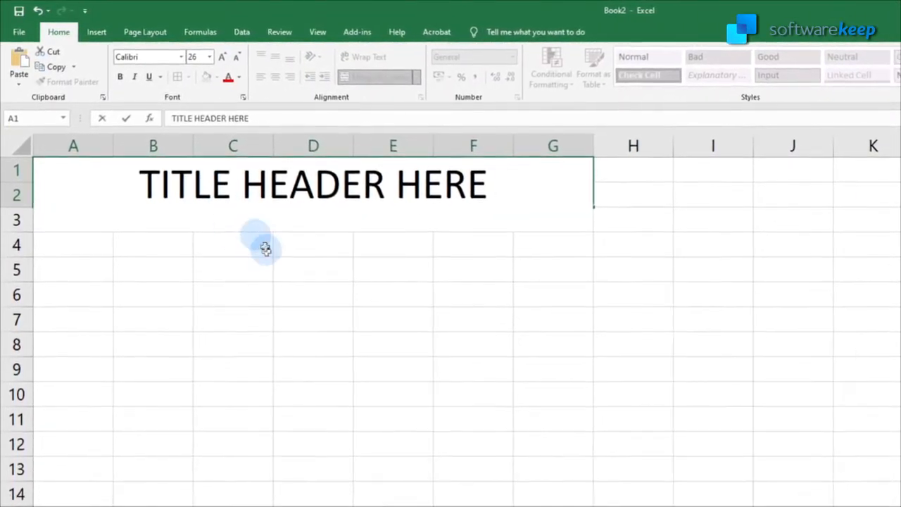
left_click(152, 236)
left_click(106, 190)
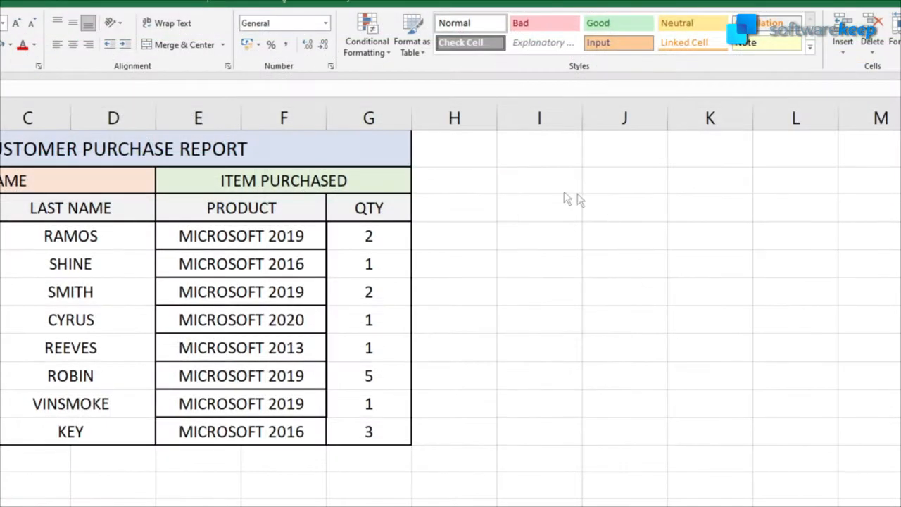
Merge and center the first six rows of columns H and I beside the customer purchase report.
left_click_drag(497, 161, 539, 235)
left_click(185, 44)
left_click(652, 261)
left_click(490, 227)
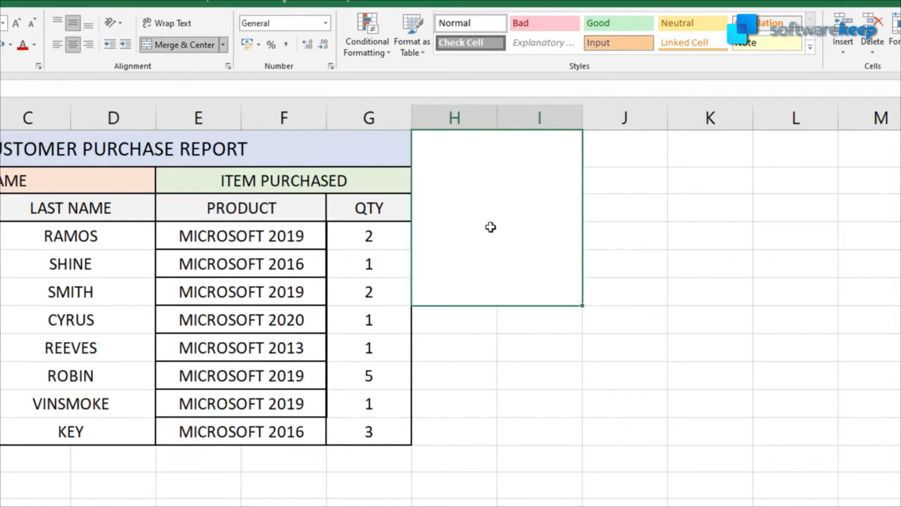
Unmerge the block in columns H and I beside the customer purchase report.
left_click(180, 47)
left_click(447, 162)
left_click(525, 202)
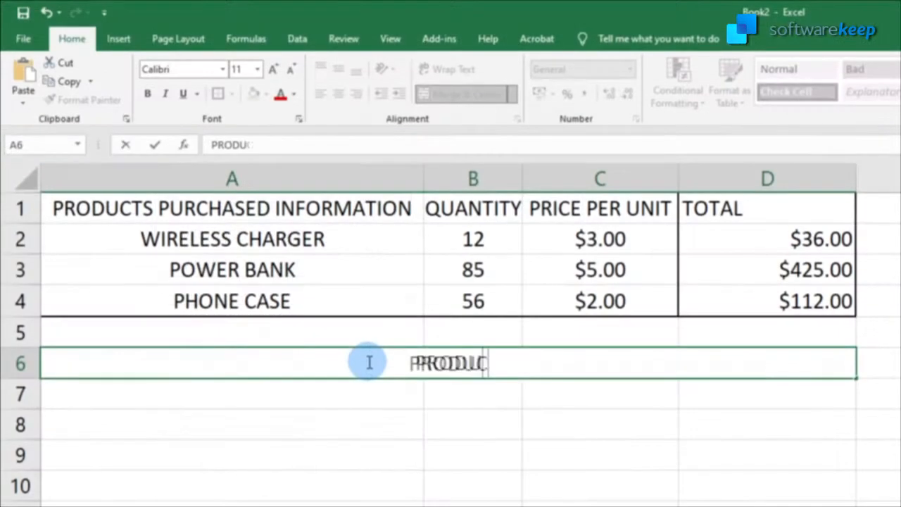
Enter PRODUCT PURCHASE INFORMATION in merged row 6 and the headings ITEMS, QUANTITY, PRICE PER UNIT and TOTAL in A7:D7.
type("CT PURCHASE INFORMATION")
left_click(282, 396)
type("ITEMS")
left_click(474, 386)
type("QUANTITY")
left_click(591, 394)
type("PRICE PER UNIT")
left_click(761, 387)
type("TOTAL")
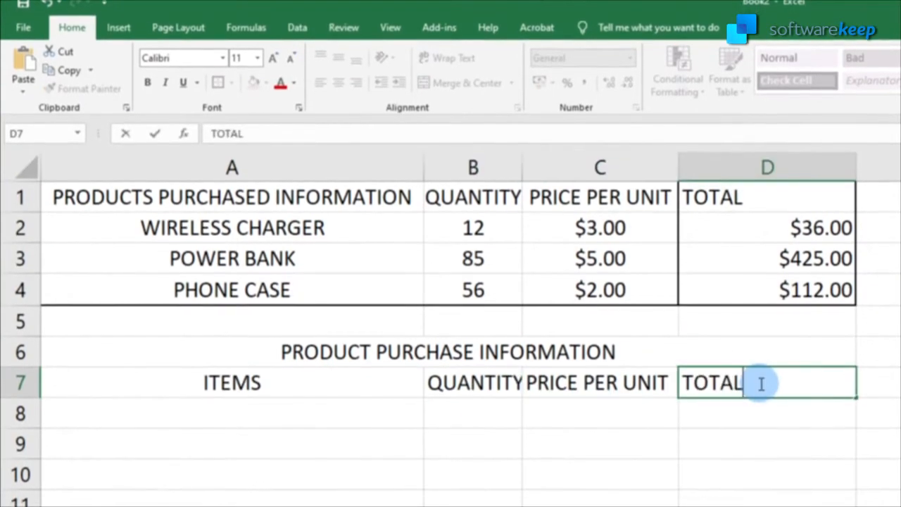
Add borders to the title and the headings in A7:D7, and auto-fit the width of column B.
left_click(315, 358)
left_click_drag(760, 387, 281, 387)
double_click(522, 170)
Color the title row green and the headings in A7:D7 peach, gold, yellow and light green in that order.
left_click(271, 384)
left_click(296, 345)
left_click(515, 379)
left_click(598, 378)
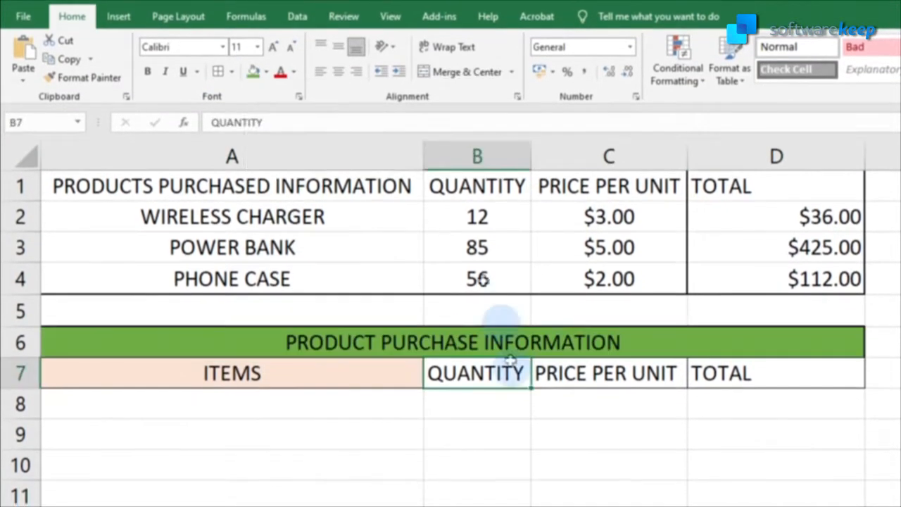
left_click(746, 378)
Copy the item names from A2:A4 into A8:A10 and add borders to A8:D10.
left_click(243, 220)
key("ctrl+c")
left_click(243, 407)
key("ctrl+v")
left_click_drag(243, 395, 774, 458)
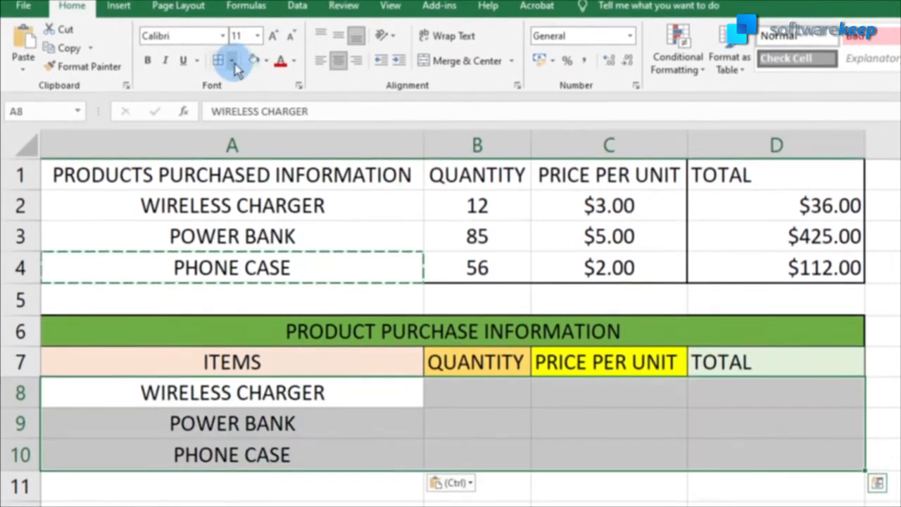
Copy the quantities, unit prices and totals from rows 2 to 4 into B8:D10.
left_click_drag(495, 209, 495, 271)
left_click_drag(620, 209, 620, 271)
left_click(609, 397)
key("ctrl+v")
left_click_drag(802, 209, 803, 271)
left_click(737, 401)
key("ctrl+v")
Enter formulas in the TOTAL column multiplying quantity by price per unit, with =B8*C8 in D8 and the matching product in D9.
type("=")
left_click(486, 386)
type("*")
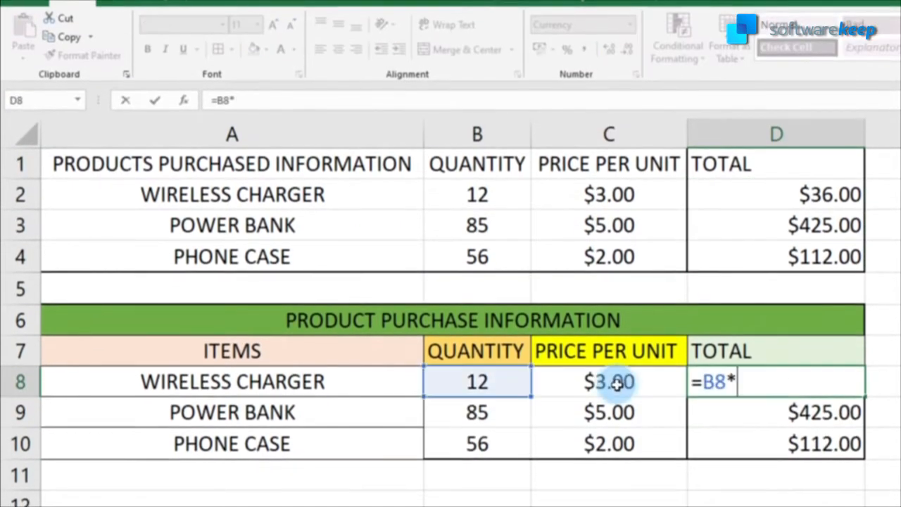
left_click(617, 387)
key("Return")
type("=")
left_click(497, 417)
type("*")
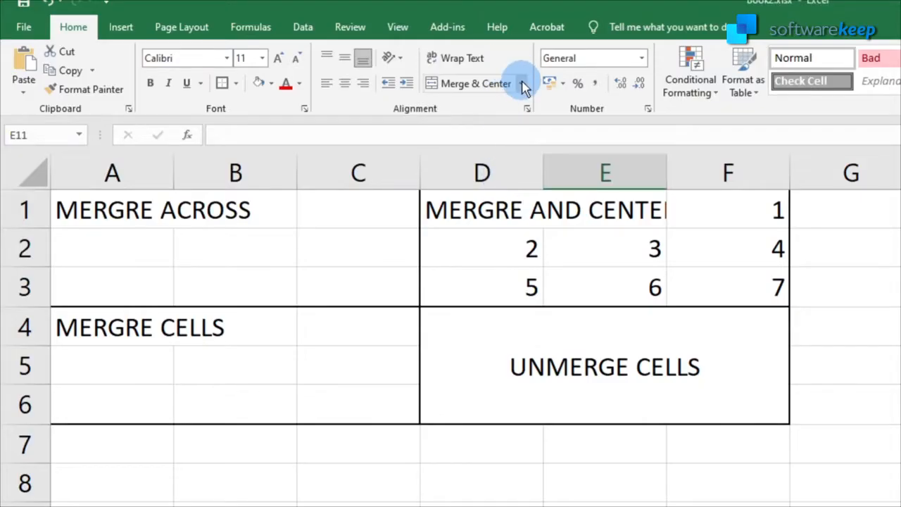
Apply Merge Across to cells A1:C3.
left_click_drag(106, 225, 362, 288)
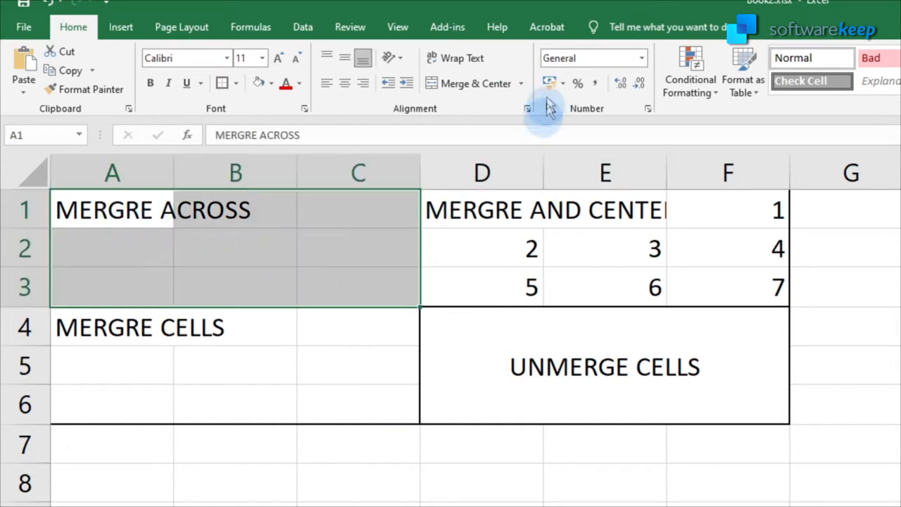
left_click(522, 83)
left_click(480, 125)
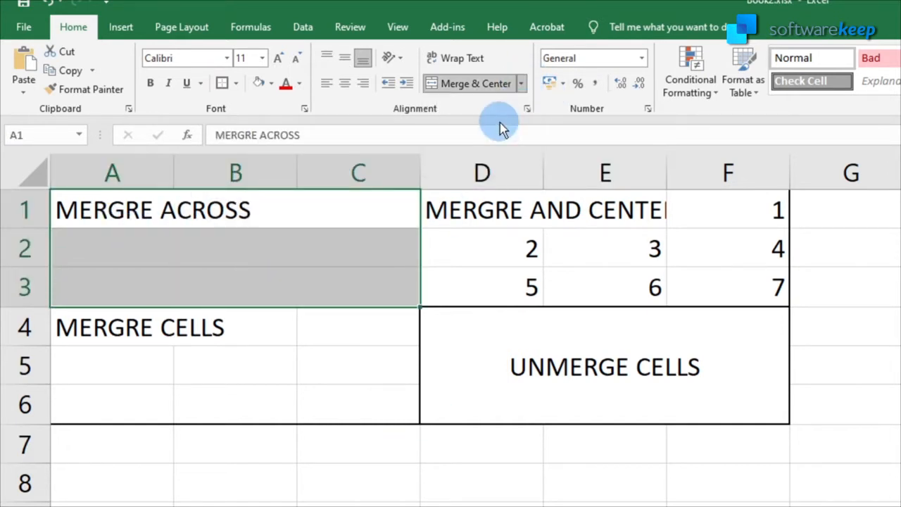
left_click(429, 322)
left_click(483, 286)
Apply Merge & Center to cells D1:F3, accepting that only the upper-left value is kept.
left_click_drag(467, 206, 693, 288)
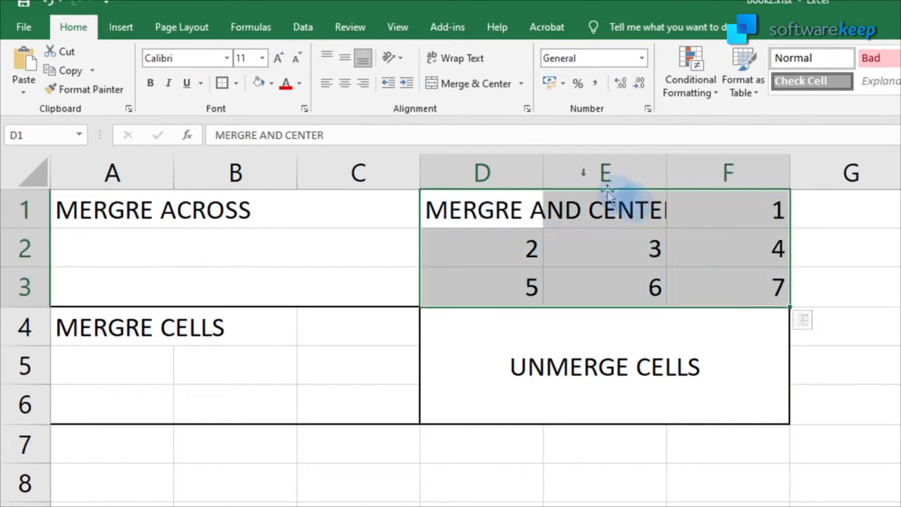
left_click(522, 83)
left_click(519, 104)
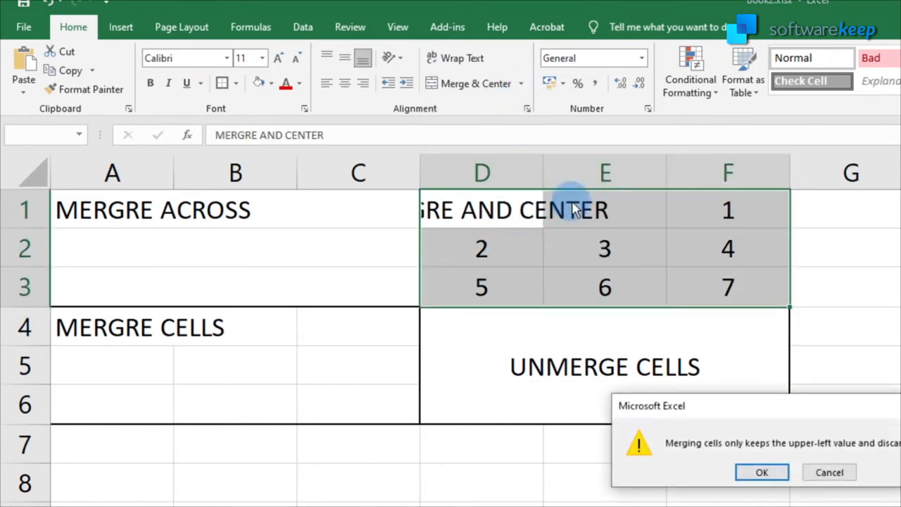
left_click(762, 472)
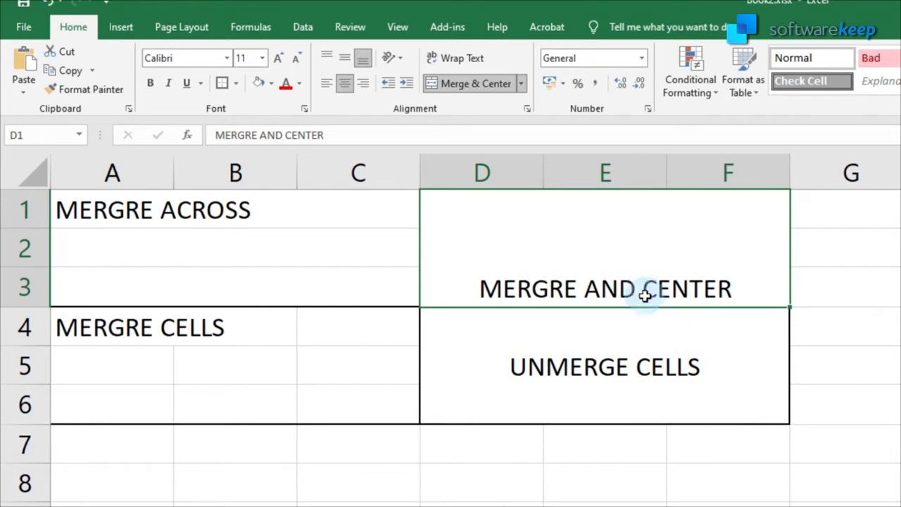
left_click(302, 365)
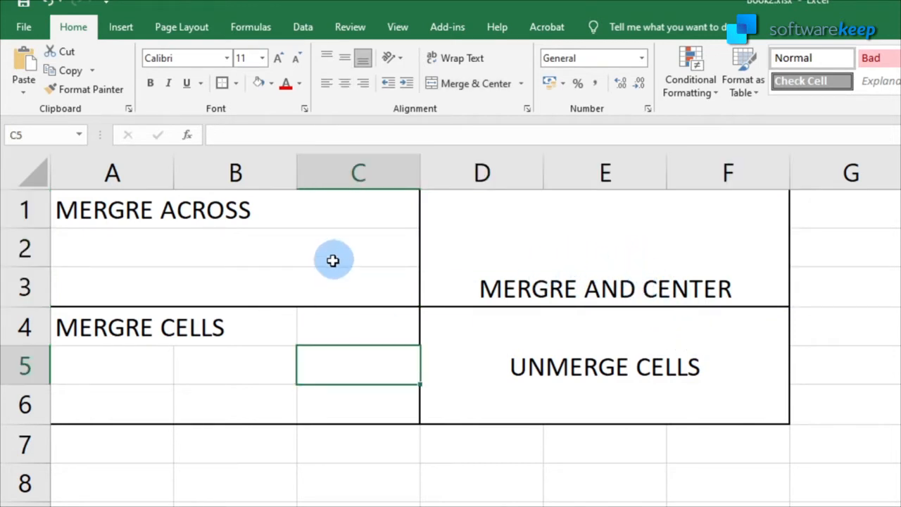
Apply Merge Cells to the range A4:C6.
left_click_drag(84, 341, 321, 393)
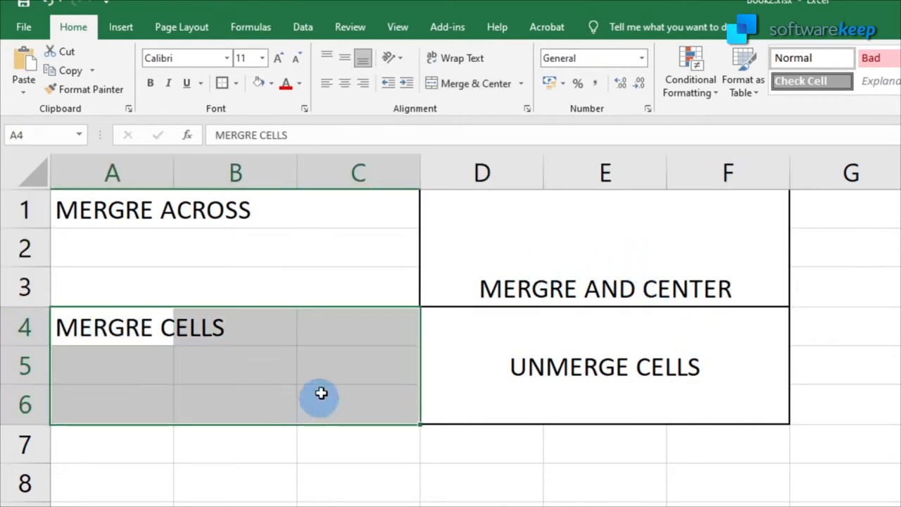
left_click(521, 84)
left_click(508, 141)
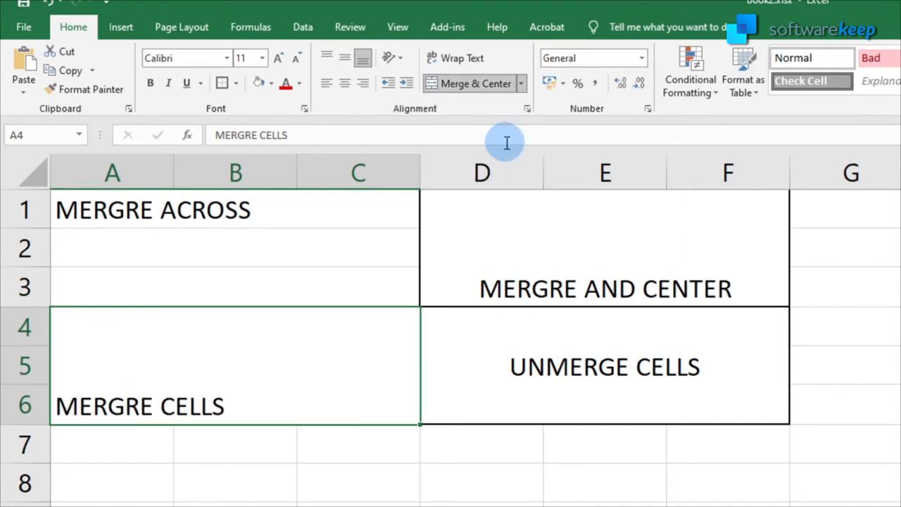
Unmerge the merged range D4:F6 containing the UNMERGE CELLS label.
left_click(486, 342)
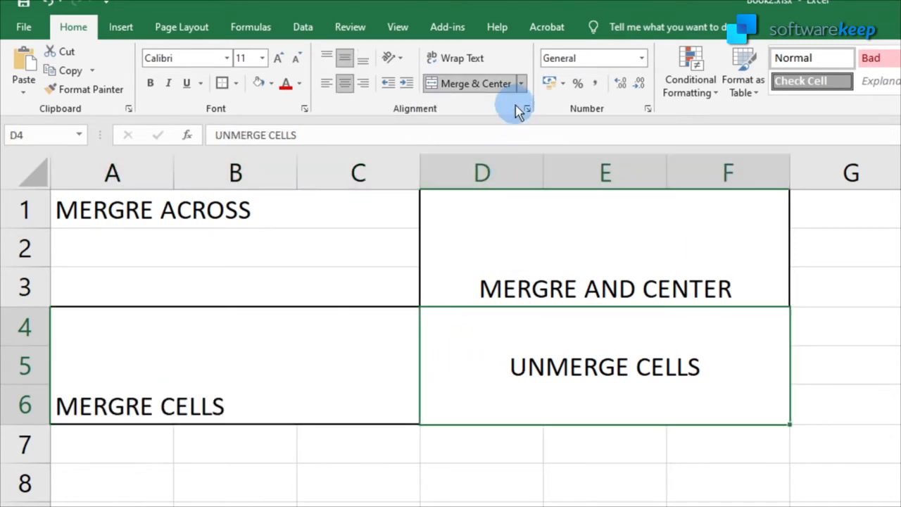
left_click(521, 85)
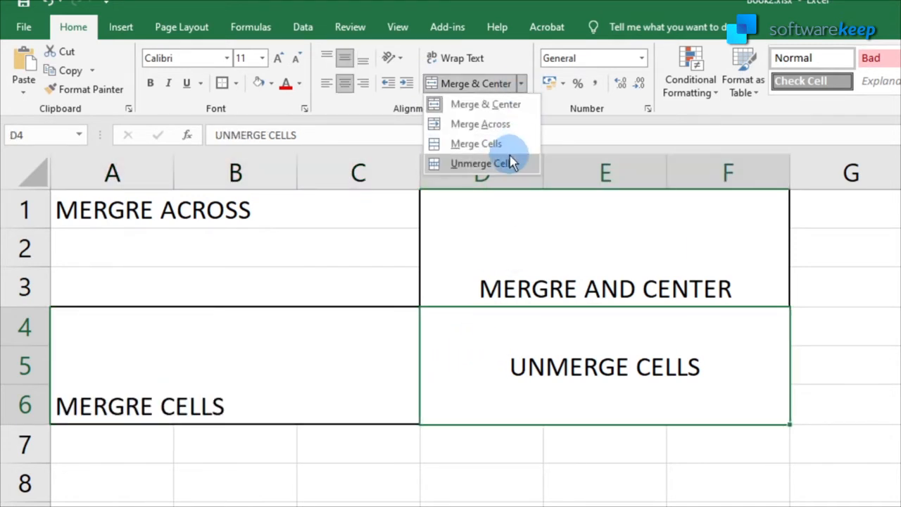
left_click(514, 160)
left_click(650, 362)
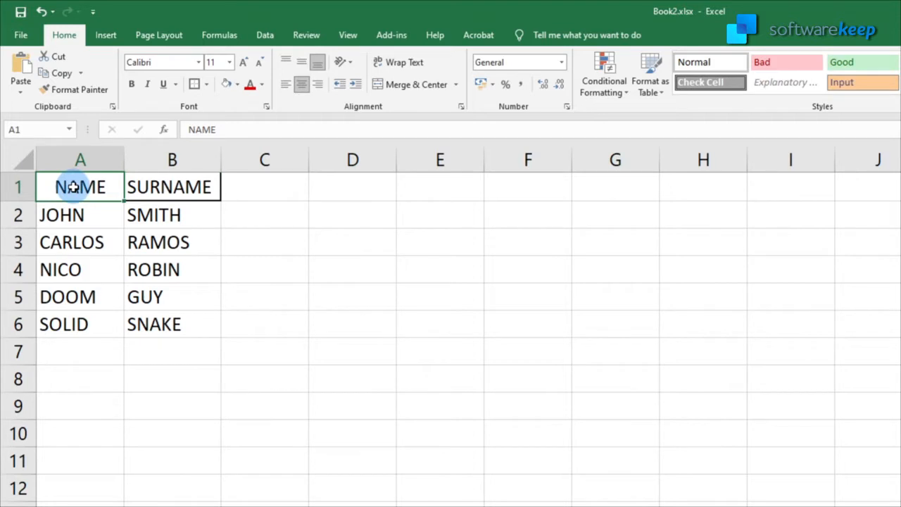
Apply Merge & Center to the name and surname table A1:B6, accepting that only the upper-left value is kept.
left_click(170, 325, "shift")
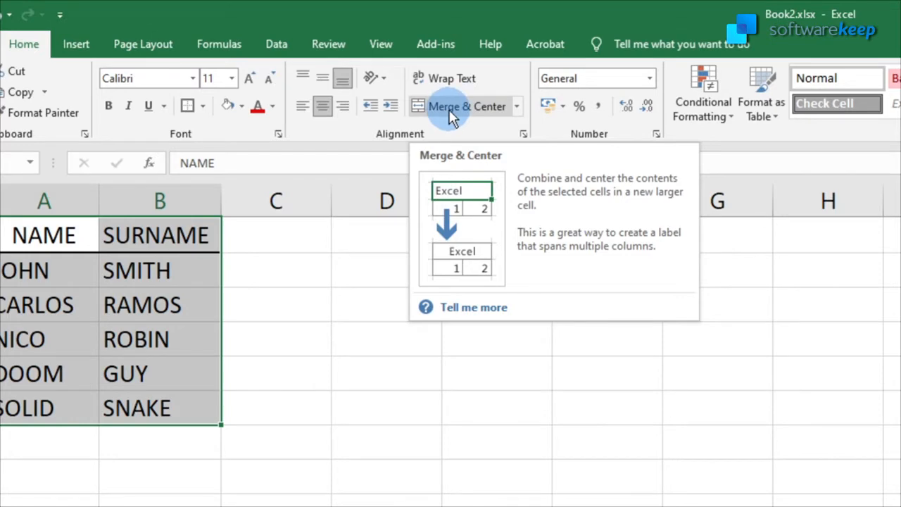
left_click(452, 117)
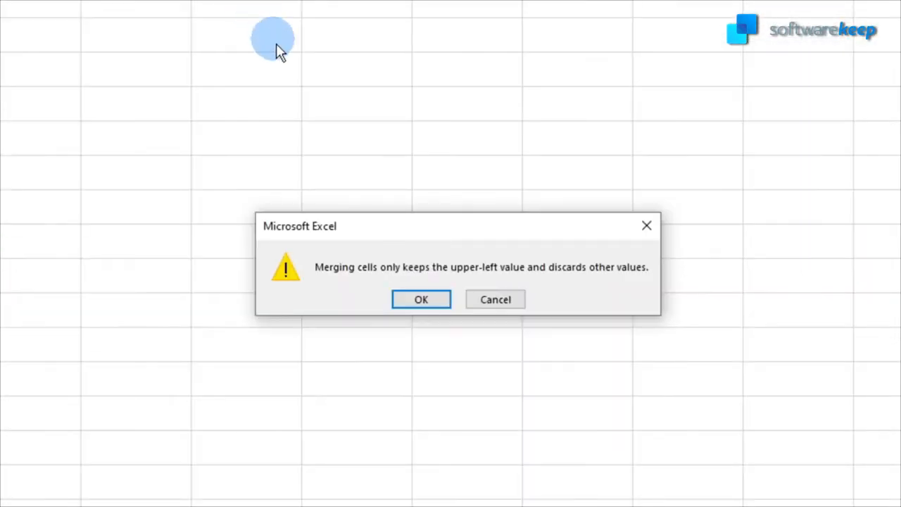
left_click(420, 300)
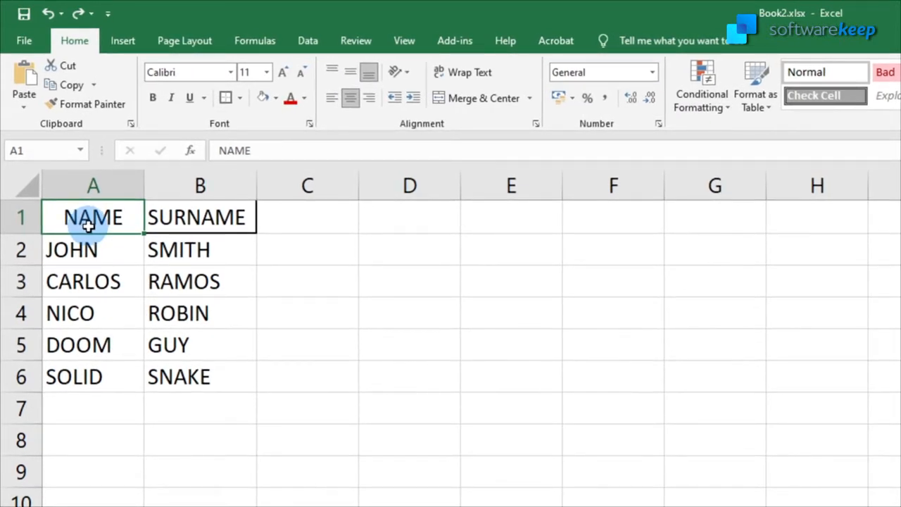
Apply Merge Across to the table A1:B6, accepting the loss of the surname values for each row.
left_click(194, 381, "shift")
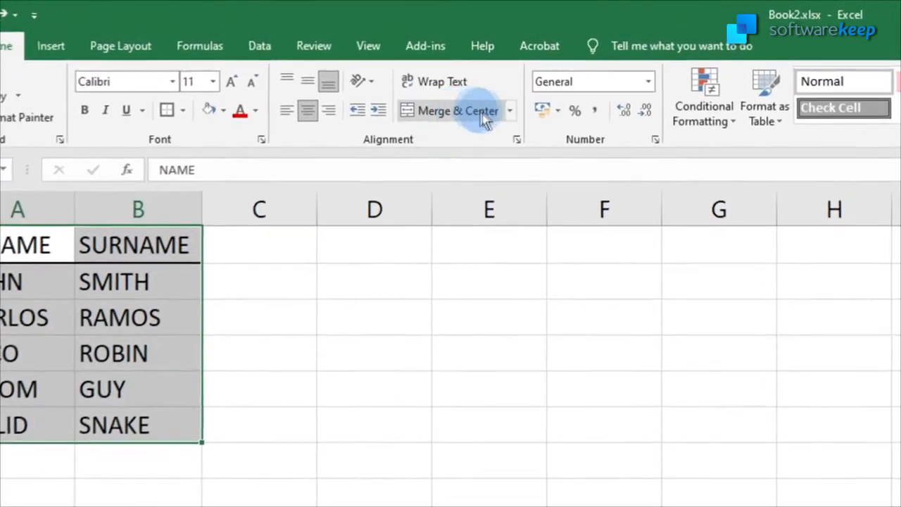
left_click(508, 114)
left_click(487, 158)
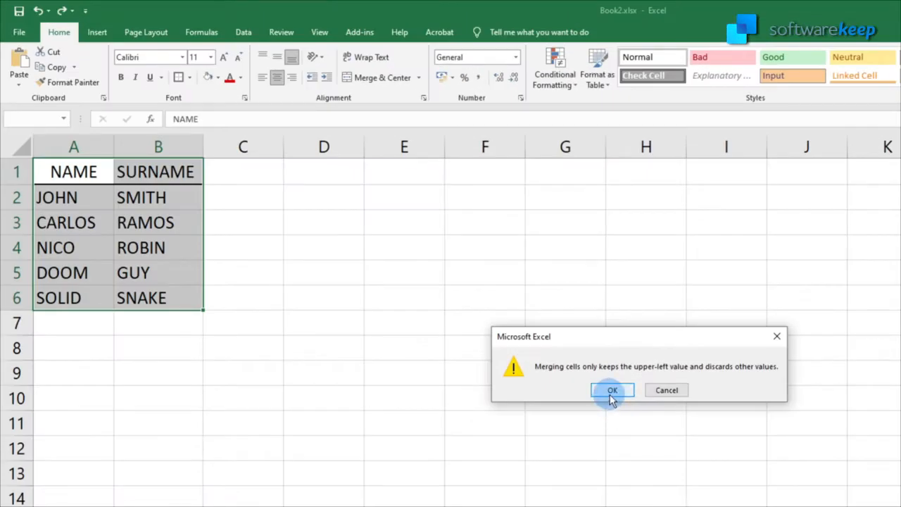
left_click(611, 391)
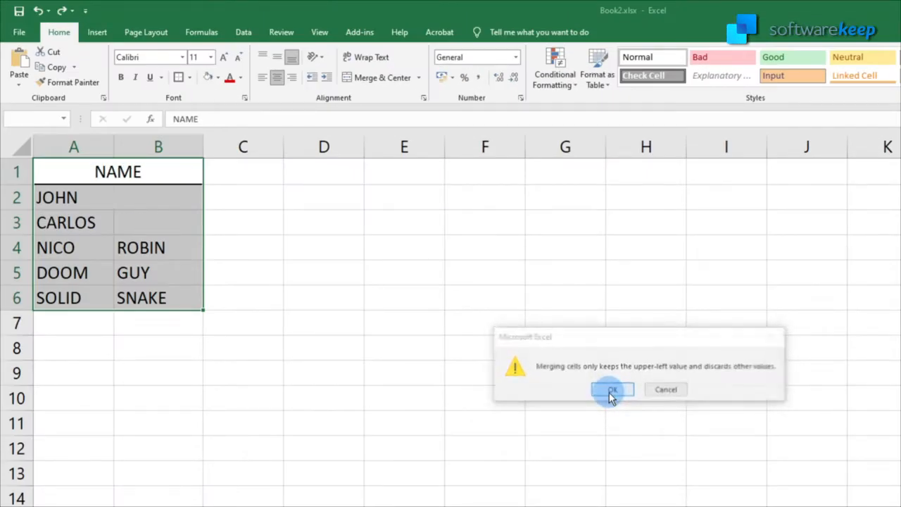
left_click(611, 391)
left_click(611, 391)
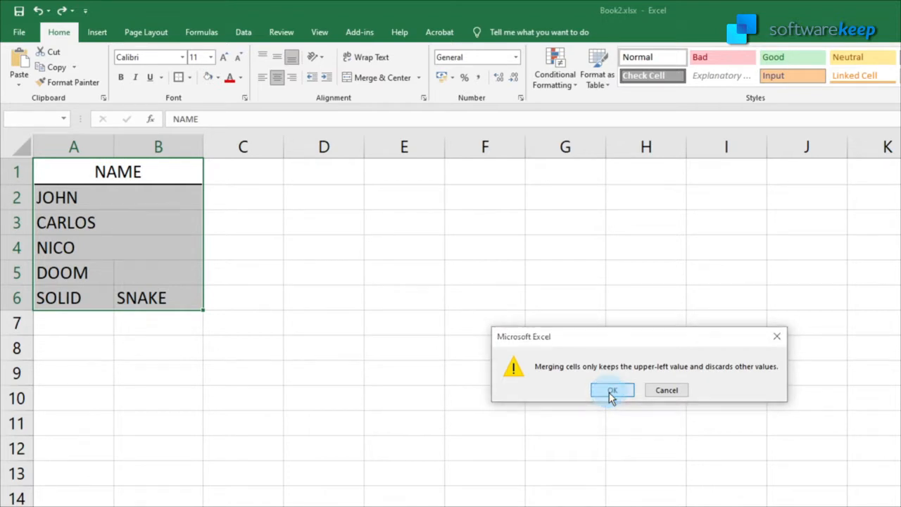
left_click(611, 392)
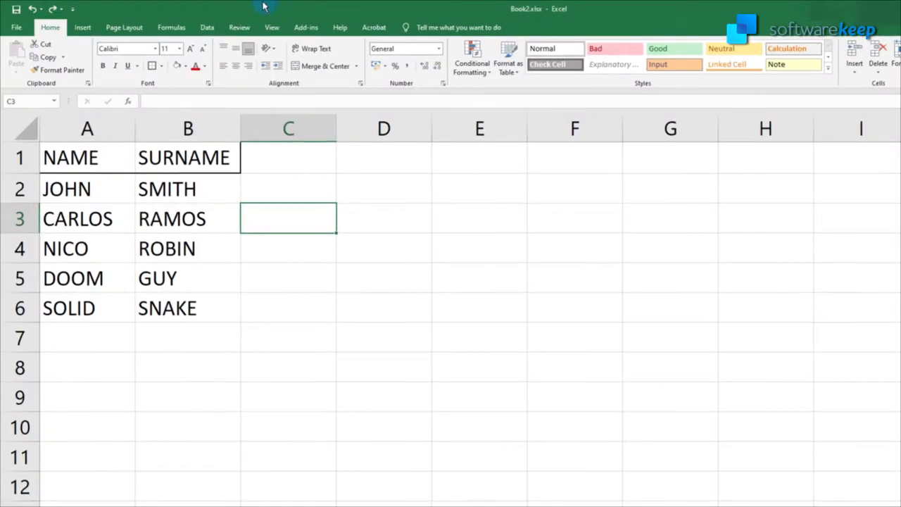
left_click_drag(101, 165, 178, 213)
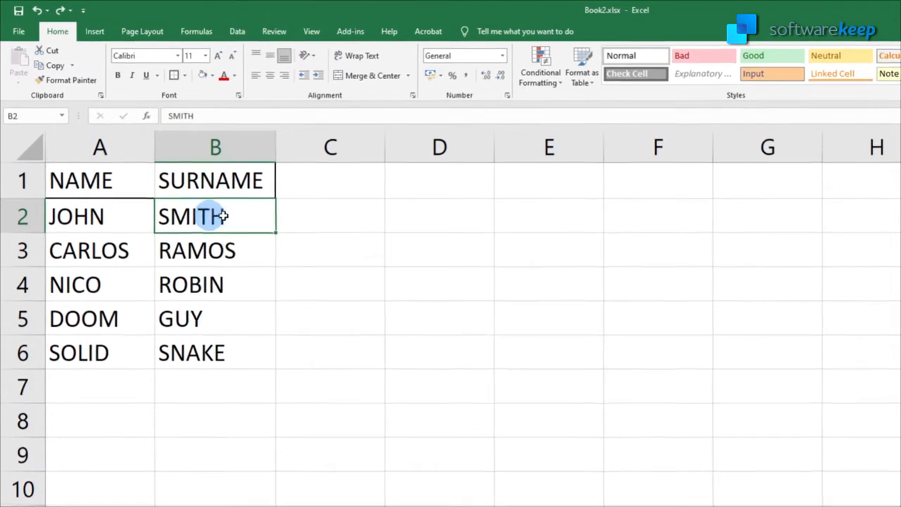
left_click(242, 186)
left_click_drag(208, 359, 147, 209)
left_click(405, 267)
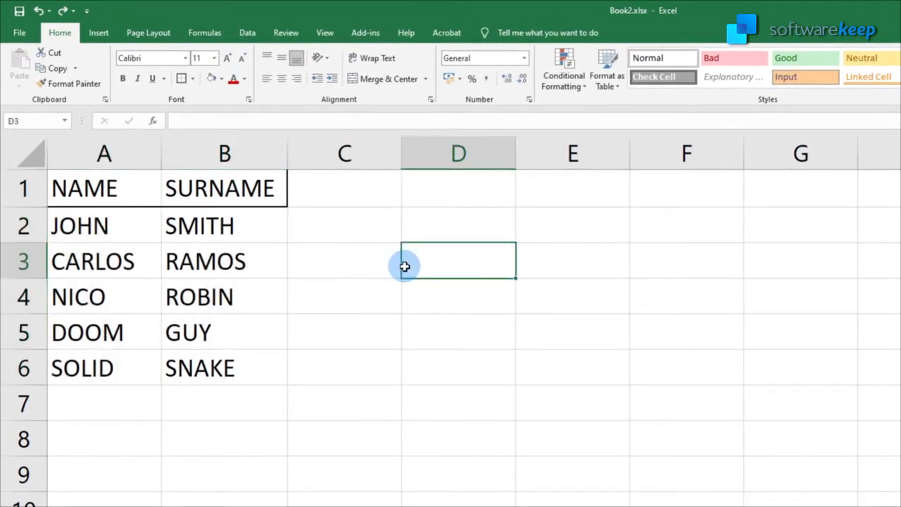
Set the horizontal text alignment of A1:B6 to Center Across Selection in the Format Cells dialog.
left_click_drag(125, 185, 218, 367)
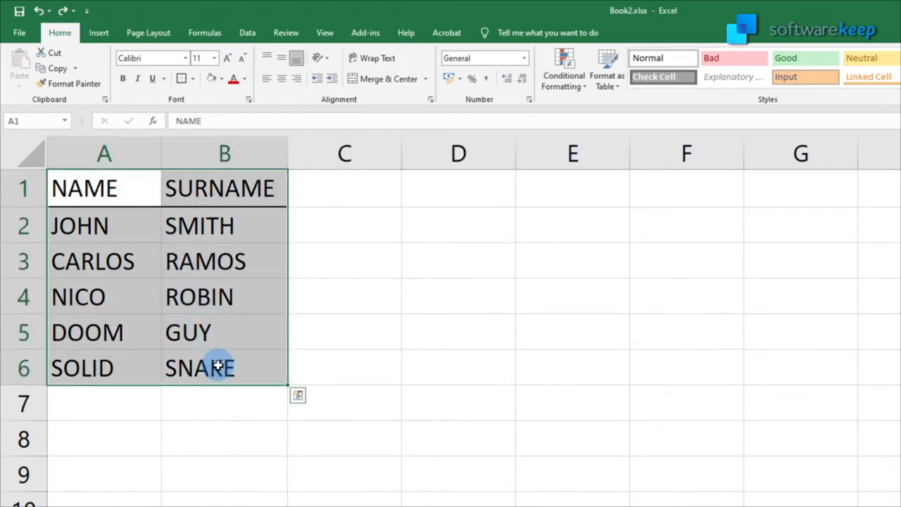
left_click(430, 99)
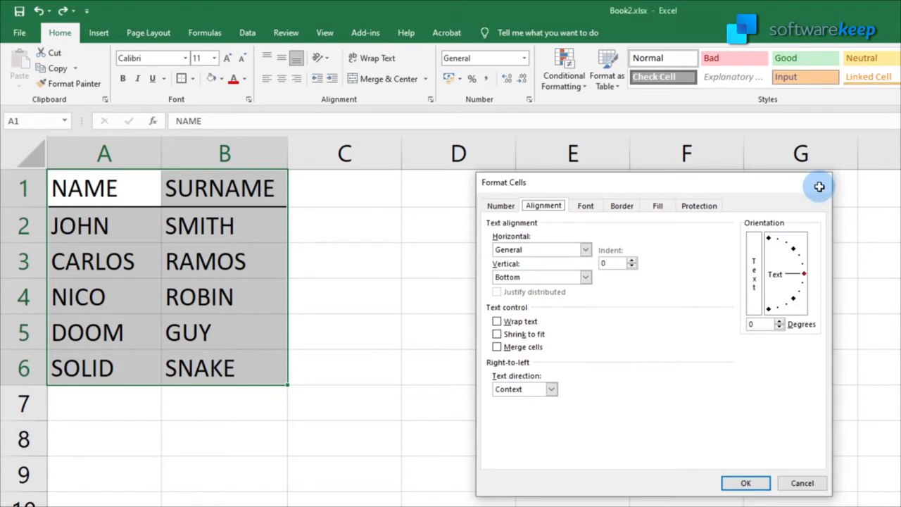
left_click(819, 187)
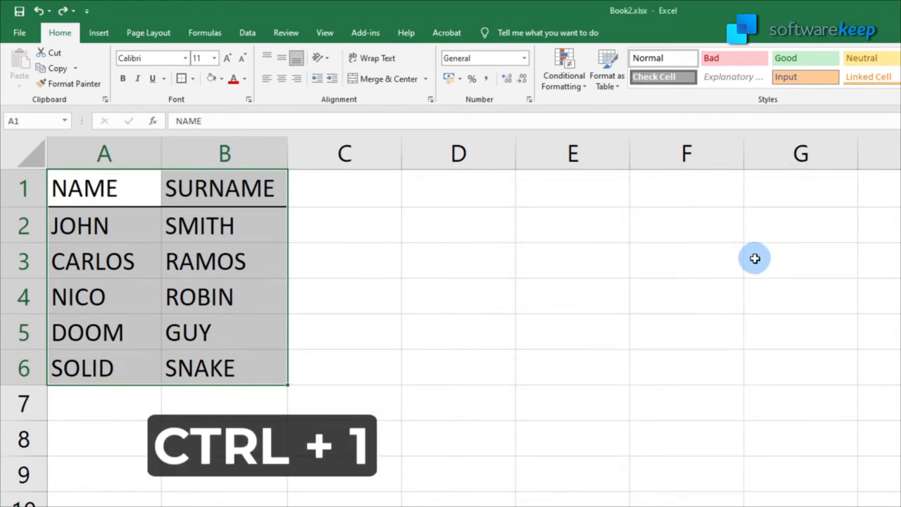
key("ctrl+1")
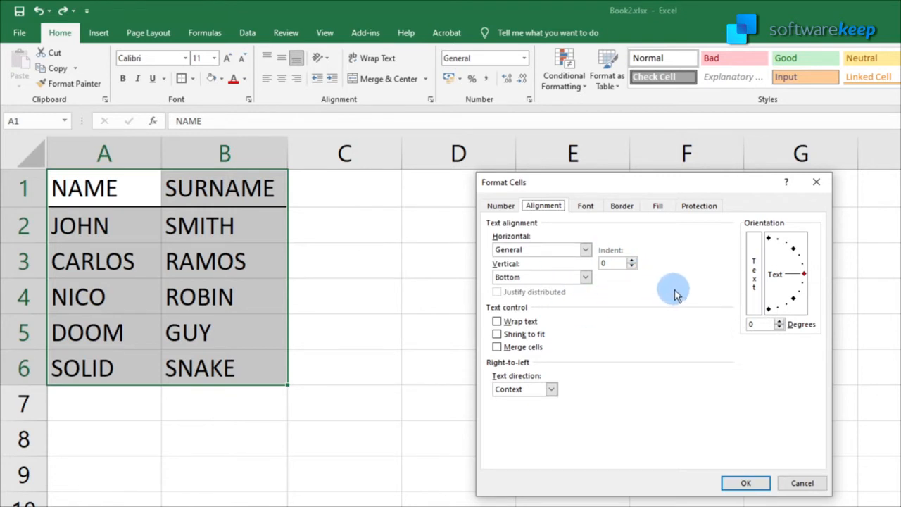
left_click(588, 249)
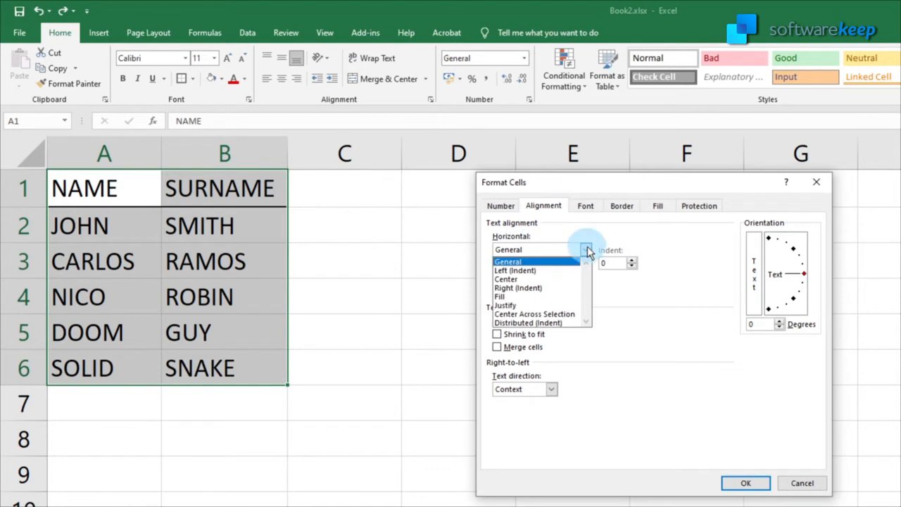
left_click(558, 315)
left_click(745, 483)
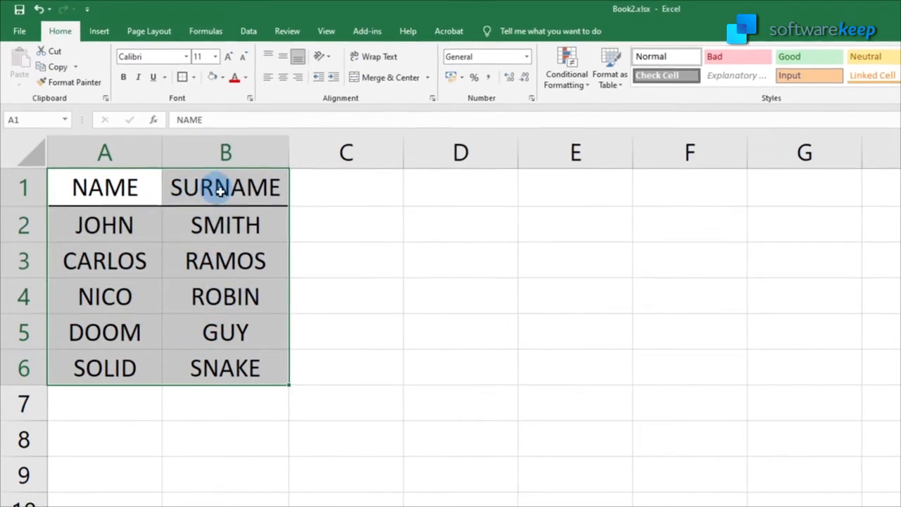
Examine the cells of A1:B6 one by one to check whether names and surnames are still separate cells.
left_click(191, 187)
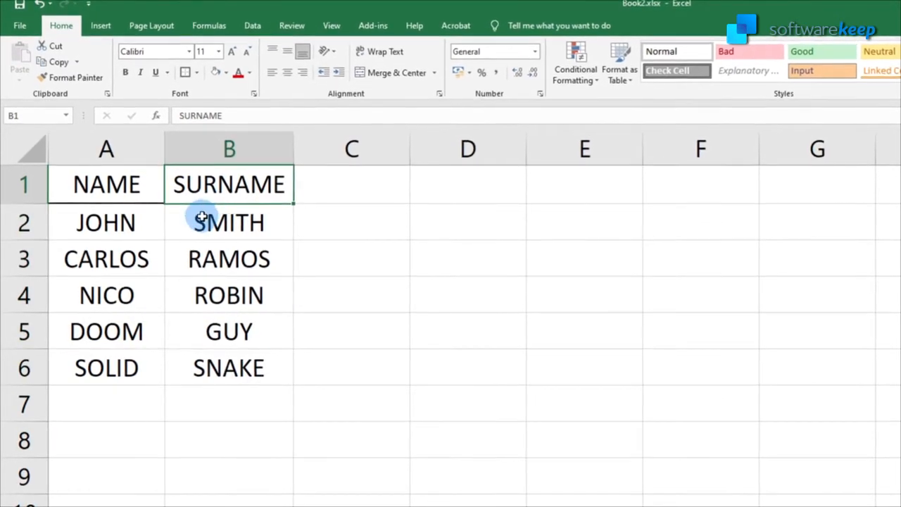
left_click(134, 218)
key("Tab")
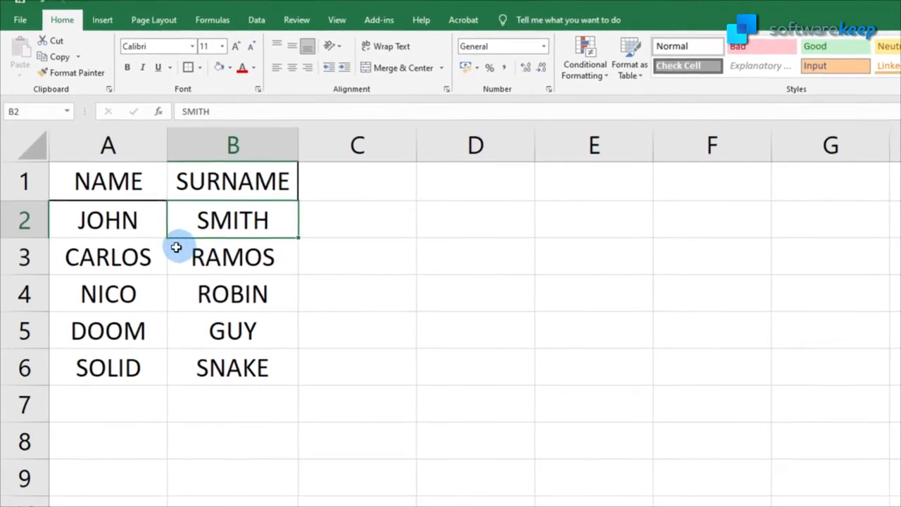
key("Return")
key("Tab")
key("Return")
left_click(205, 293)
left_click(141, 330)
left_click(209, 330)
left_click(145, 360)
left_click(195, 364)
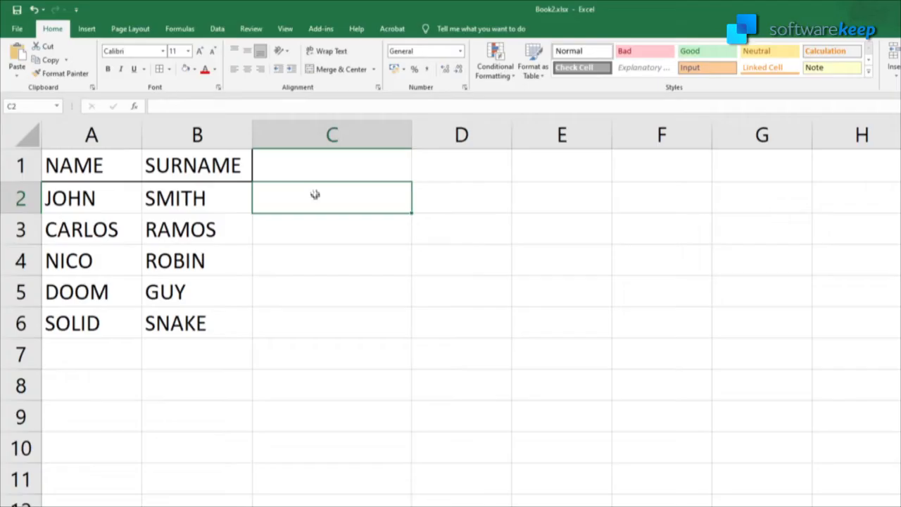
Join name and surname with a space using =CONCATENATE(A2," ",B2) in C2 and =CONCATENATE(A3," ",B3) in C3.
type("=CONC")
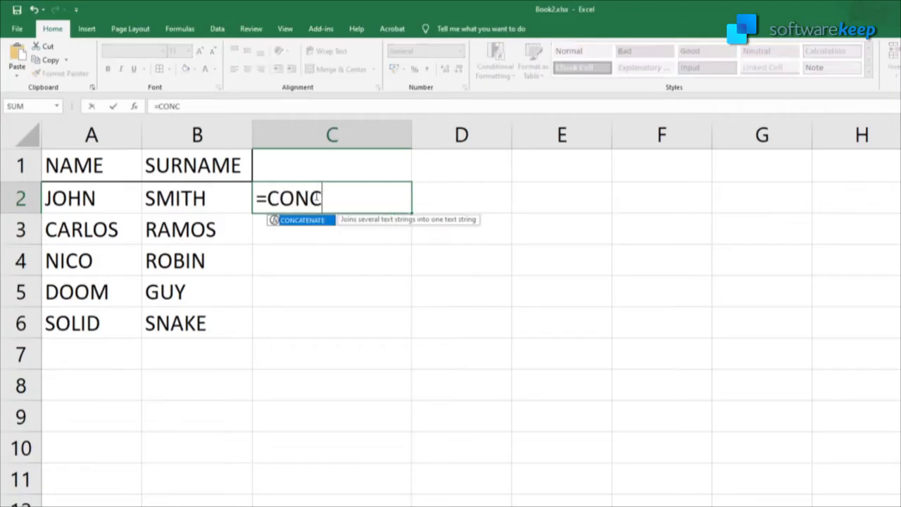
type("ATENATE(A2,\" \",B2)")
key("Return")
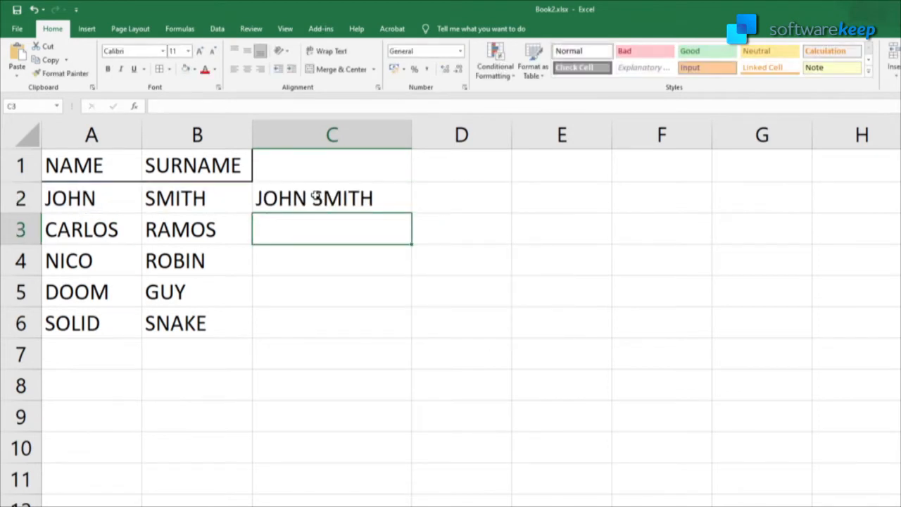
type("=CONCATENATE(A3,\" \",B3)")
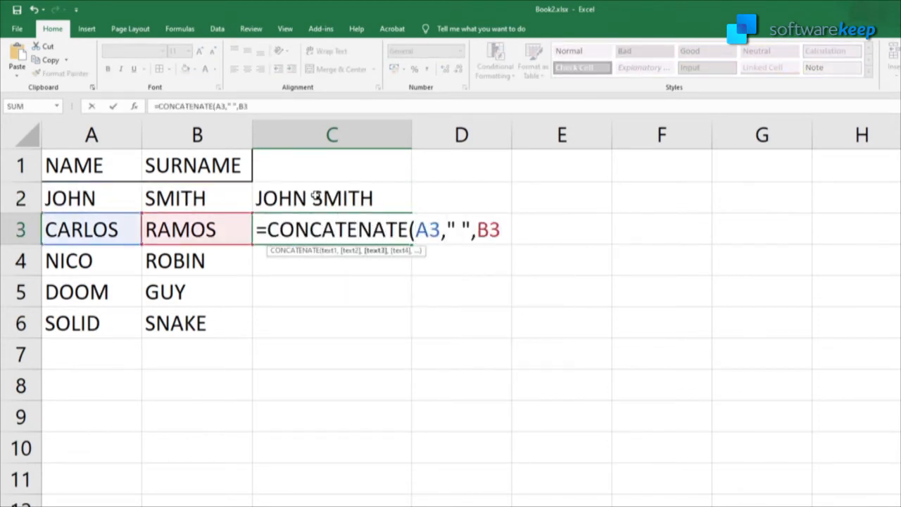
key("Return")
Enter =CONCATENATE(A4," ",B2) in C4, =CONCATENATE(A5," ",B5) in C5 and =CONCATENATE(A6," ",B6) in C6.
type("=CONCATENATE(A4,\" \",")
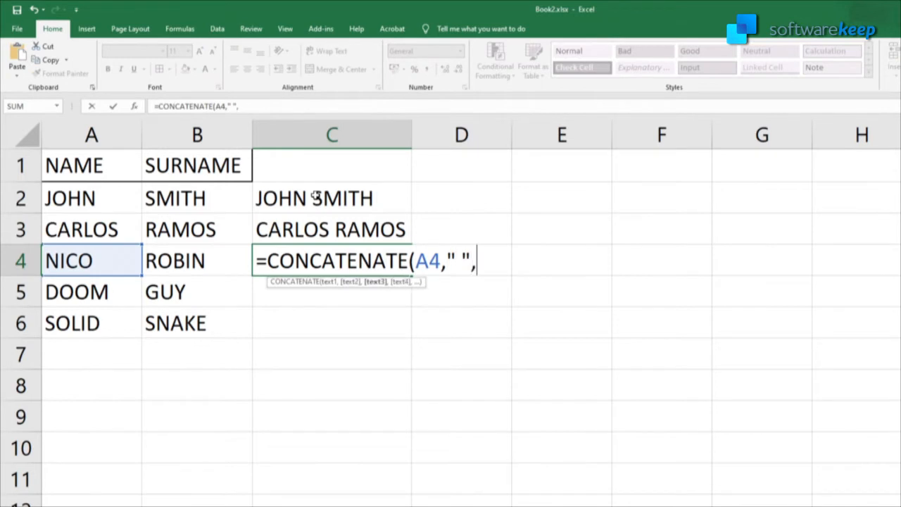
type("B2)")
key("Return")
type("=CONCATENATE(A5,\" \",B5)")
key("Return")
type("=CONCATENATE(")
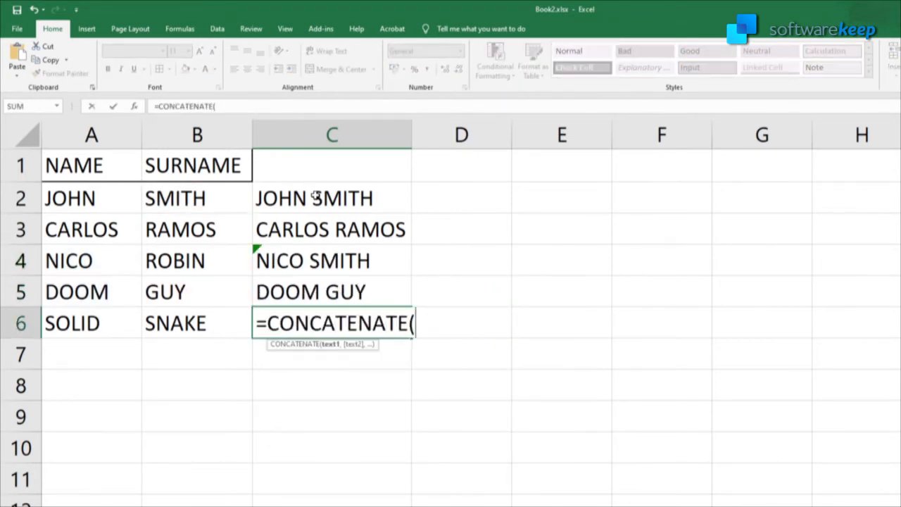
type("A6,\" \"B6)")
key("Return")
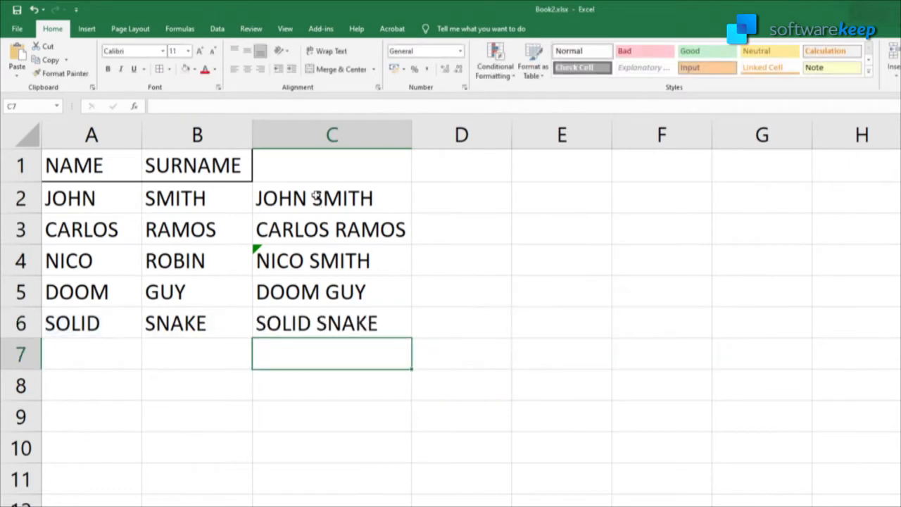
Correct the CONCATENATE formula in C4 so that its surname reference is B4.
key("Up")
key("Up")
key("Up")
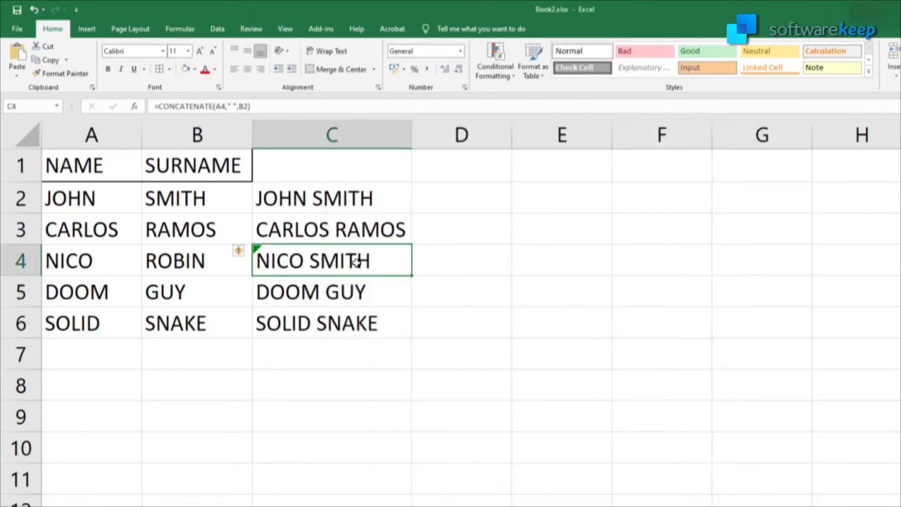
double_click(356, 259)
left_click(503, 262)
key("BackSpace")
type("4")
key("Return")
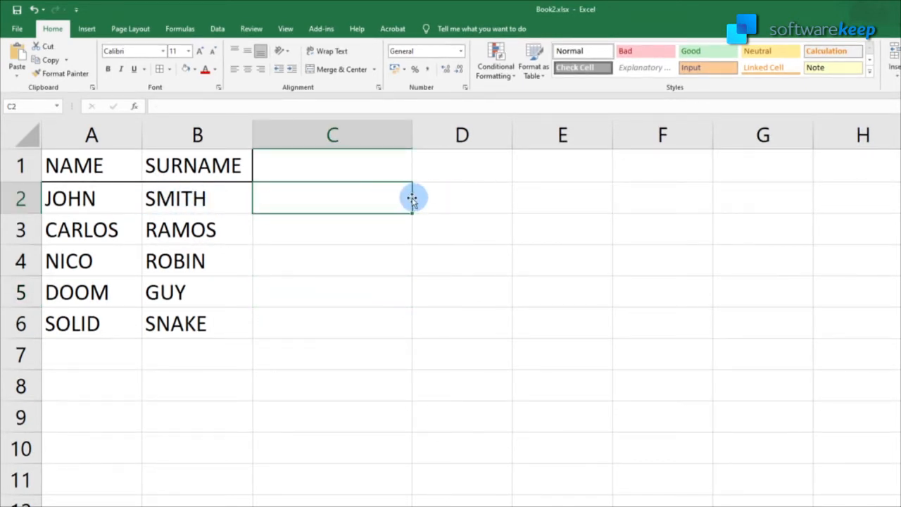
Enter the formula =CONCATENATE(A2," ",B2) in the emptied cell C2 to combine the first row's name and surname.
type("=CON")
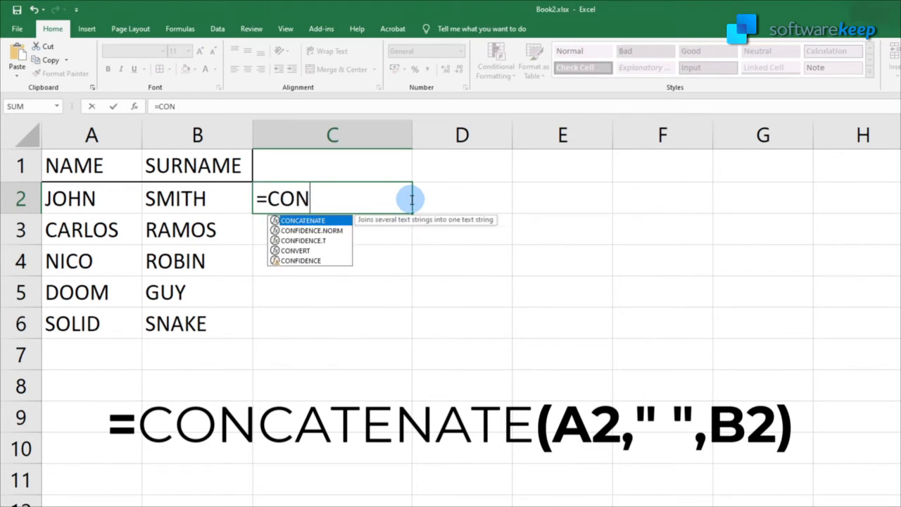
type("CATENATE(")
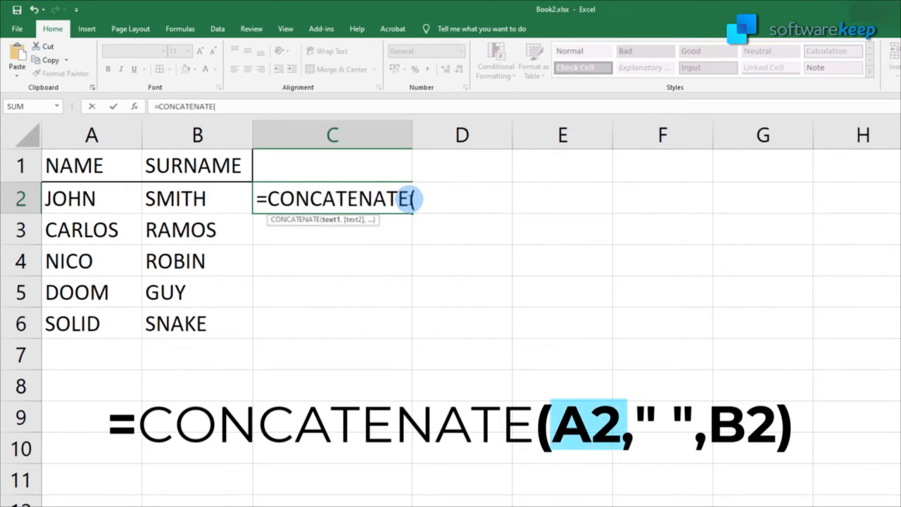
type("A2")
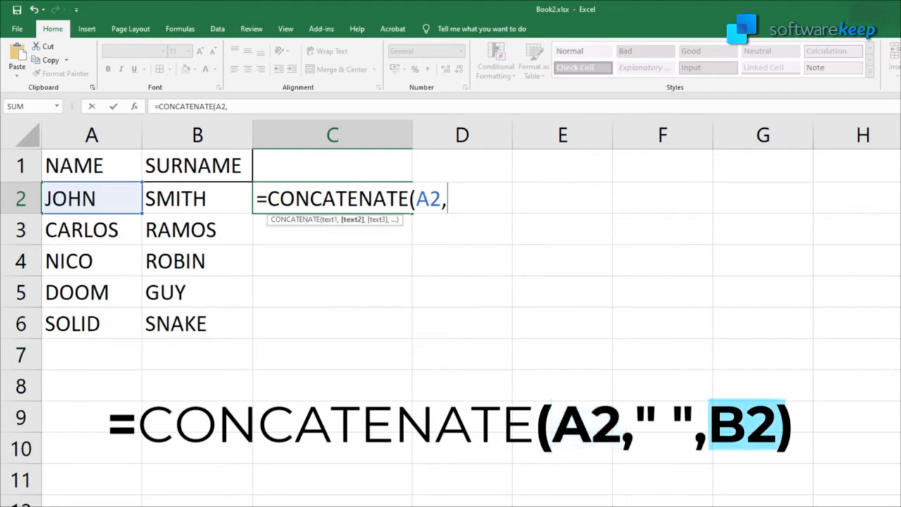
type(",\" \",B2)")
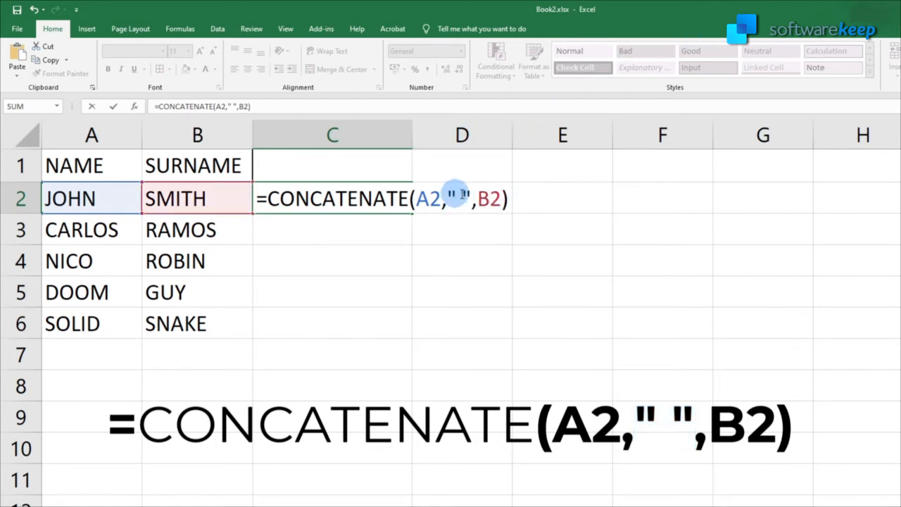
key("Return")
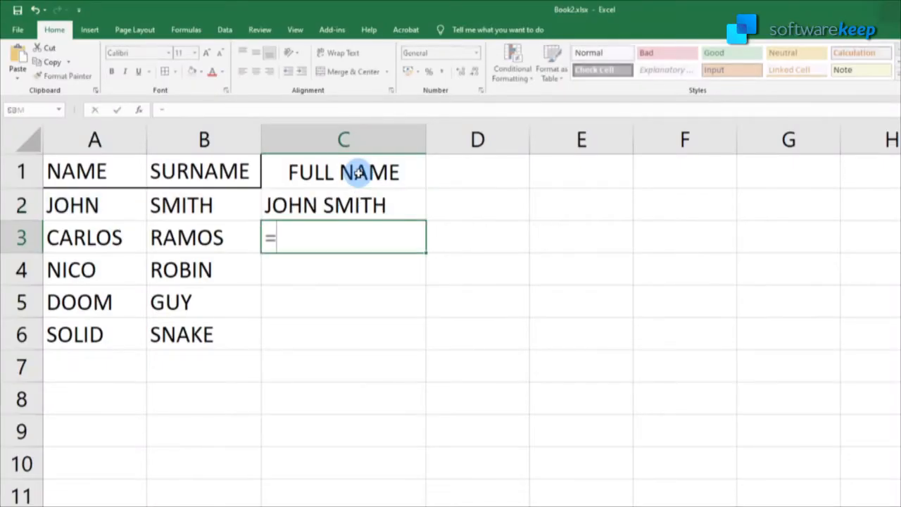
Enter the formulas =(B3&" "&B3) in C3 and =(A4&" "&B4) in C4.
type("(B3&\" \"&B3")
key("Return")
type("=(A4&")
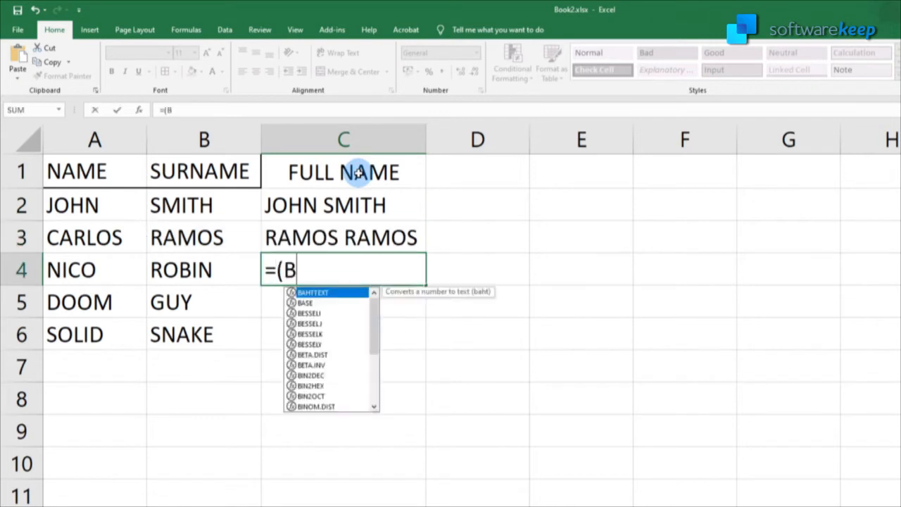
type("\" \"&B4")
key("Return")
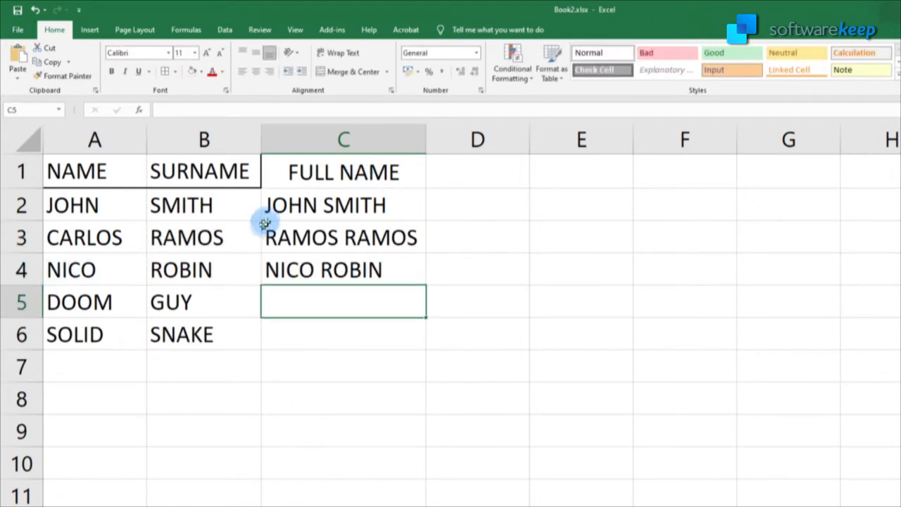
Correct the formula in C3 so that its first reference is A3.
double_click(298, 238)
key("BackSpace")
type("A")
key("Return")
Combine the last two rows' names with =(A5&" "&B5) in C5 and =(A6&" "&B6) in C6.
left_click(370, 302)
type("=(A")
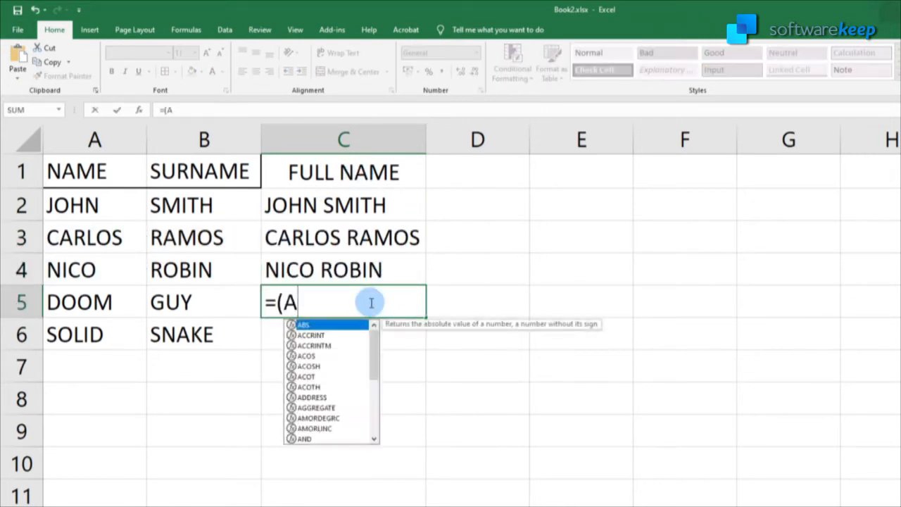
type("5&\" \"&B5")
key("Return")
type("=(A6&\" \"&B6)")
key("Return")
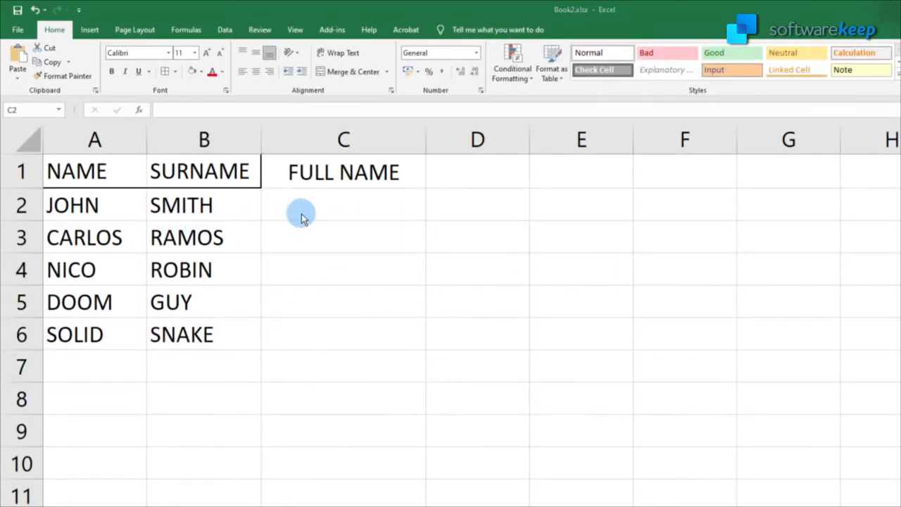
Enter the formula =(A2&" "&B2) in the emptied cell C2 to join the first row's name and surname.
left_click(301, 213)
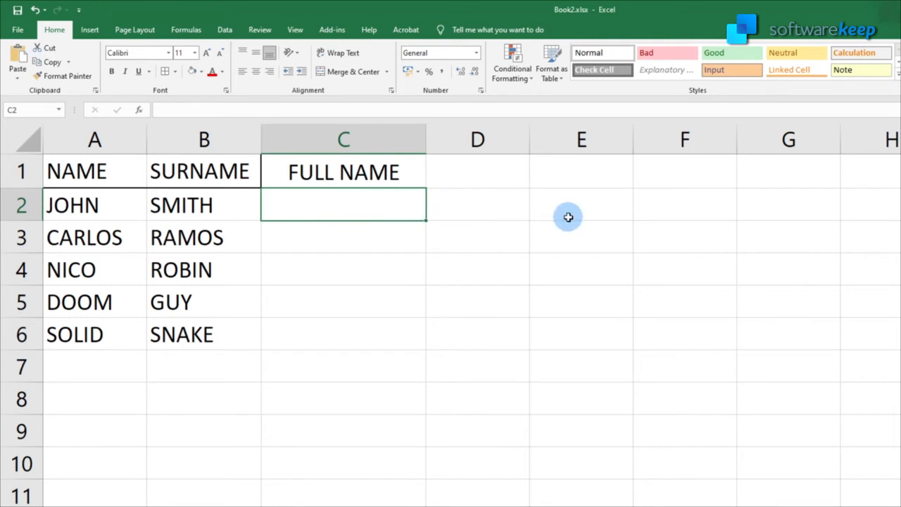
type("=(A2")
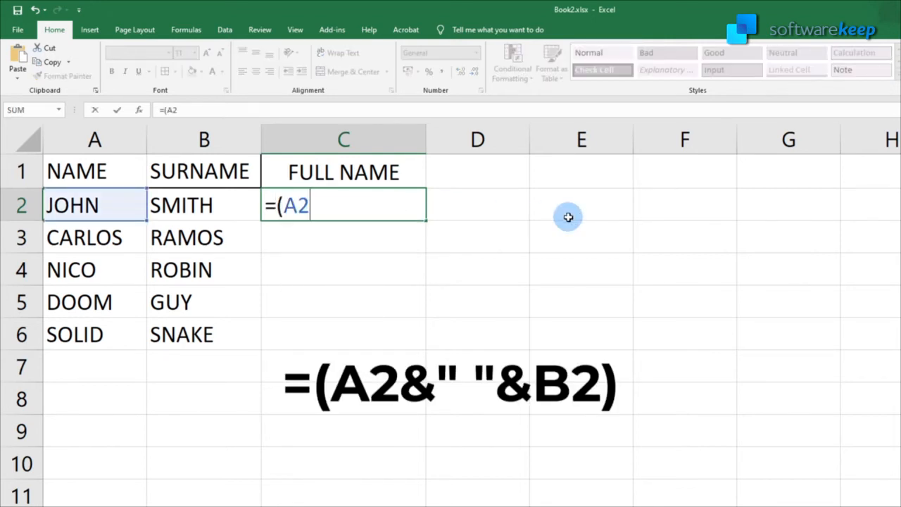
type("&\" \"&B2)")
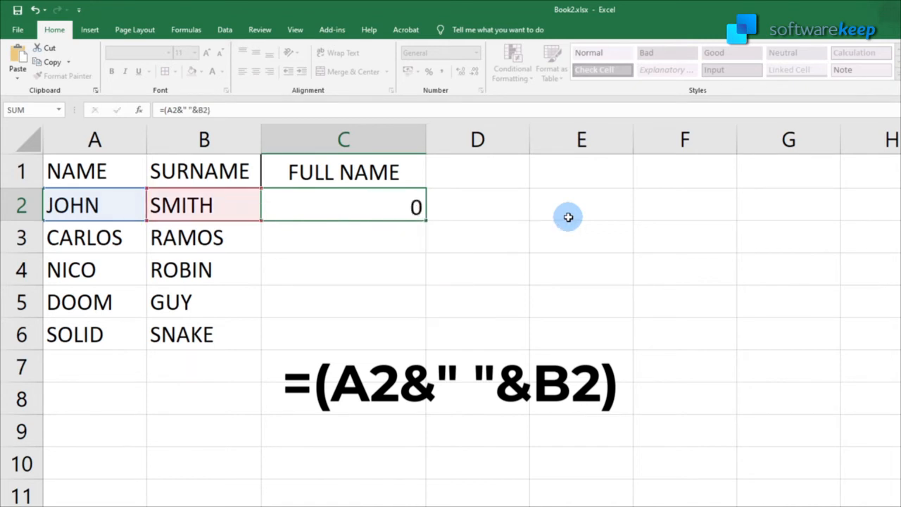
key("Return")
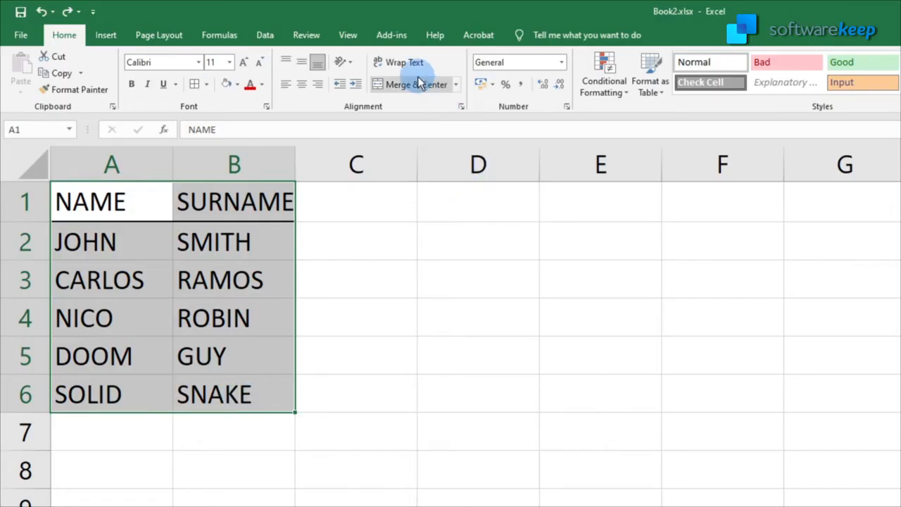
Merge and center the range A1:B6, accepting that only the upper-left value is kept.
left_click(423, 84)
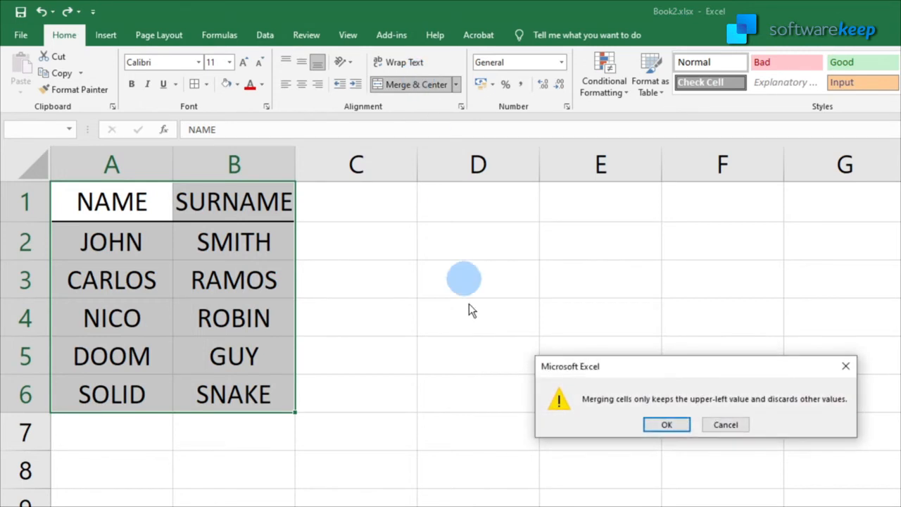
left_click(667, 424)
left_click(630, 377)
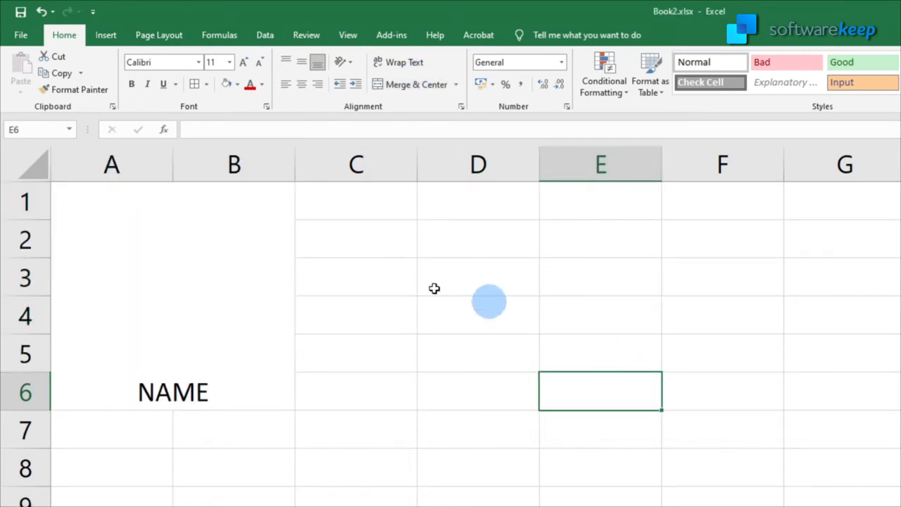
Unmerge the large merged NAME cell back into the individual cells of A1:B6.
left_click(190, 296)
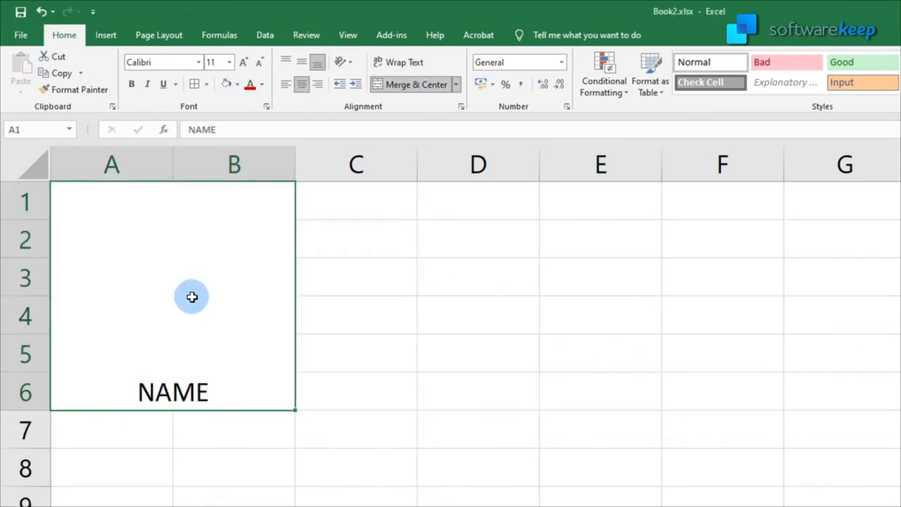
left_click(456, 85)
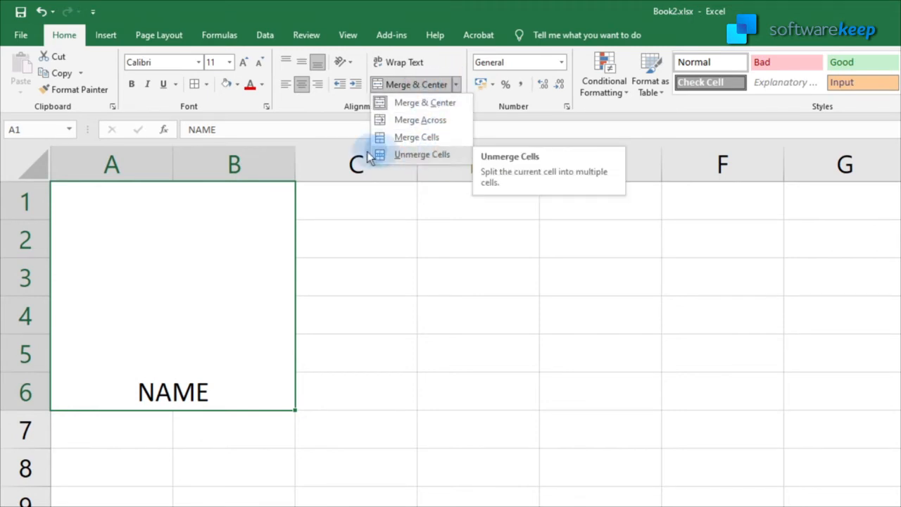
left_click(435, 155)
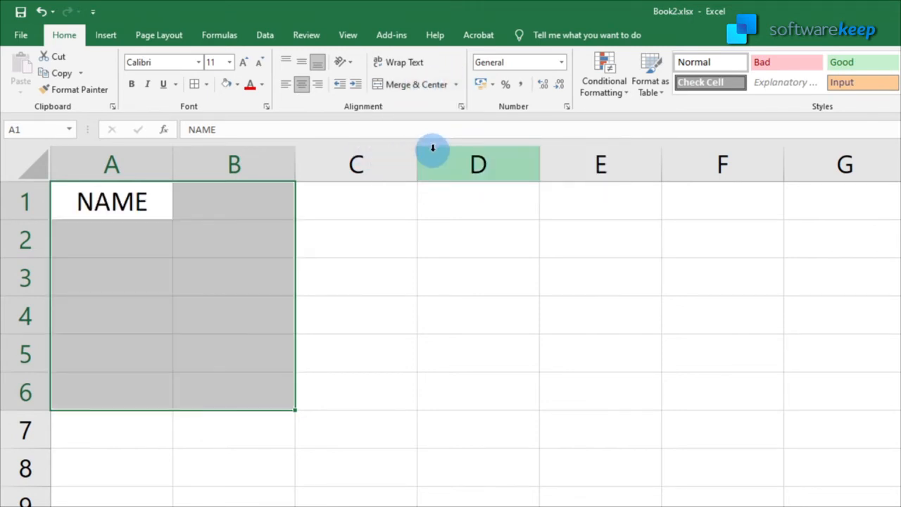
Check the individual cells in A1:B6 to see which contents survived the unmerging.
left_click(229, 270)
left_click(232, 394)
left_click(211, 313)
left_click(134, 276)
left_click(147, 208)
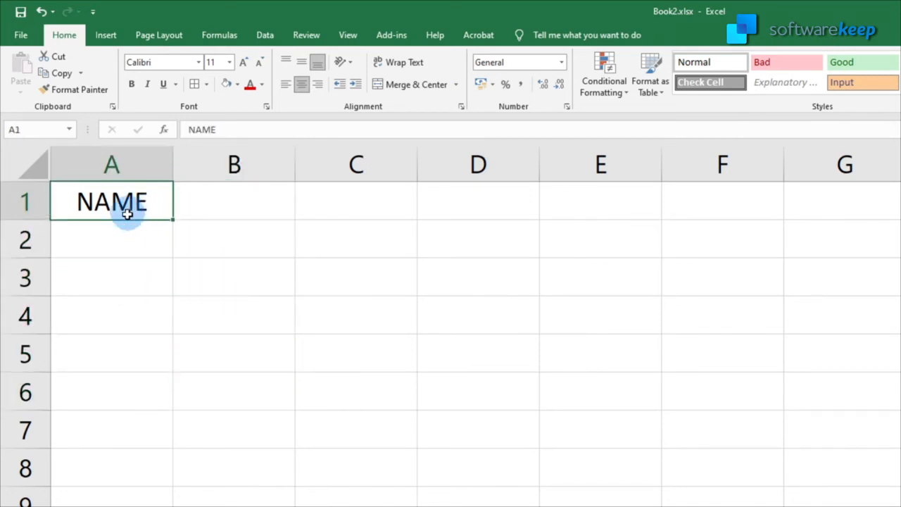
left_click_drag(112, 218, 226, 341)
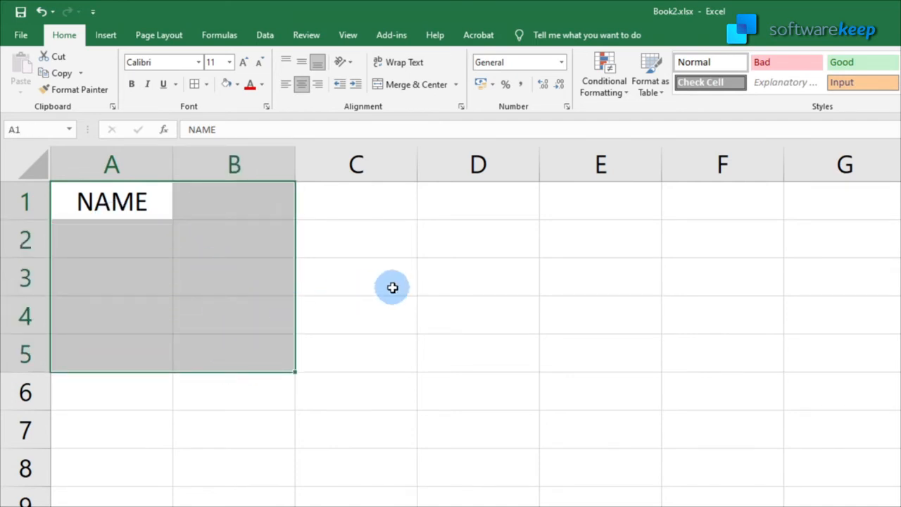
left_click(281, 302)
left_click_drag(171, 207, 715, 407)
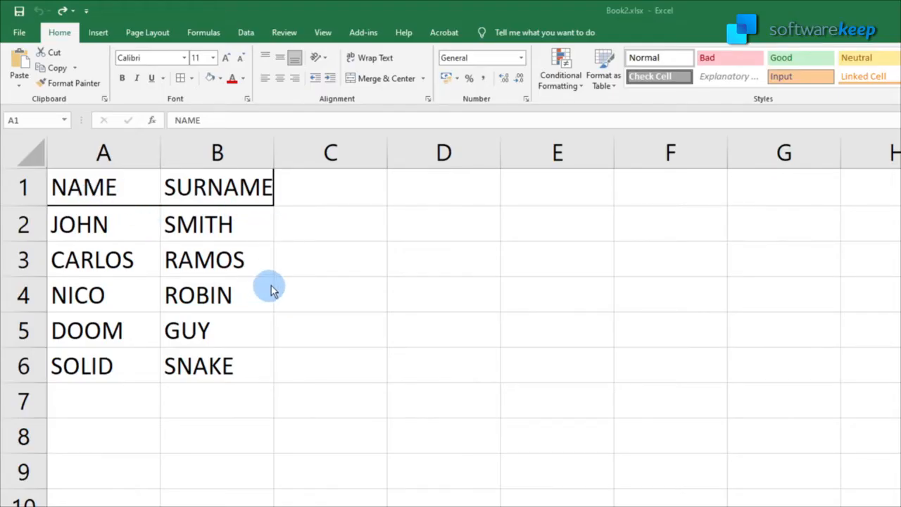
Merge and center A1:B6 of the restored table, keeping only the upper-left value, and unmerge the resulting cell.
left_click(93, 188)
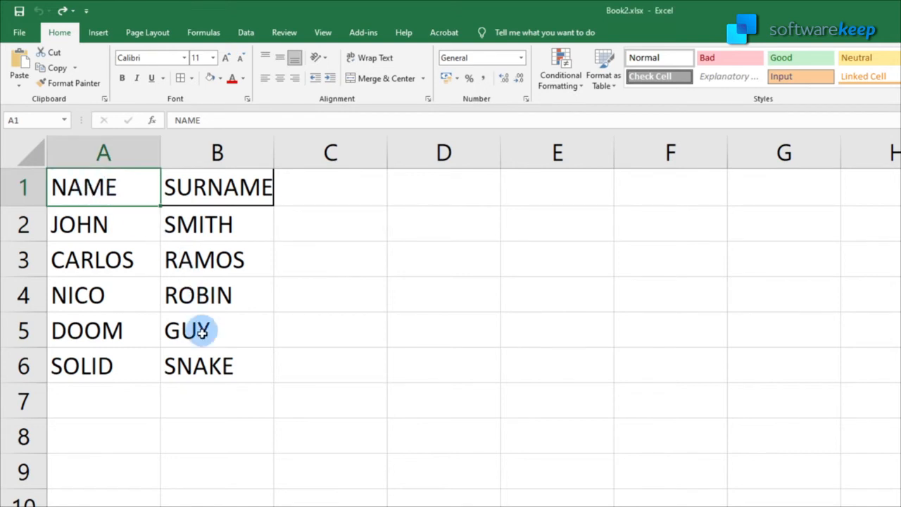
left_click(203, 366, "shift")
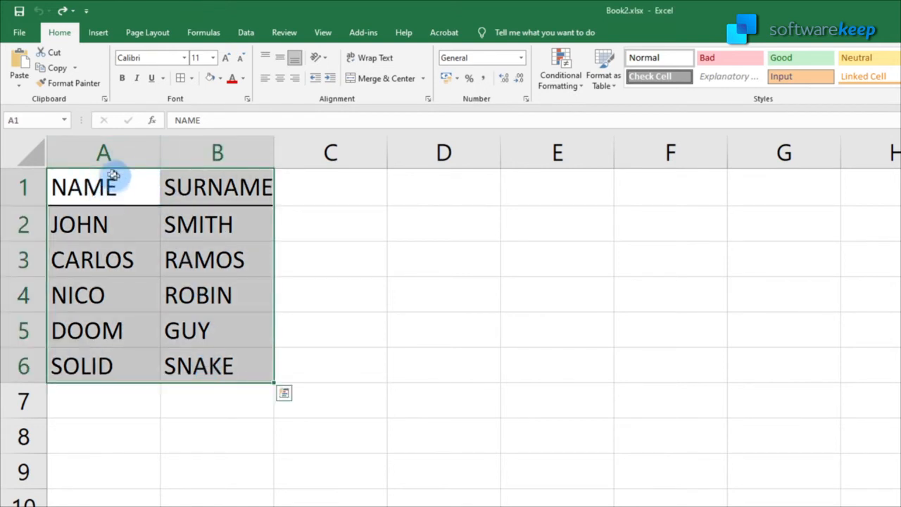
left_click(379, 78)
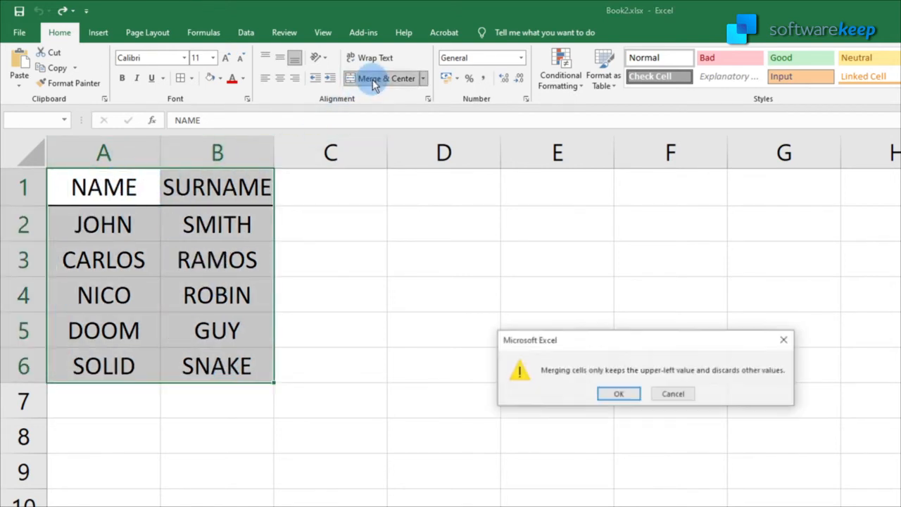
left_click(619, 394)
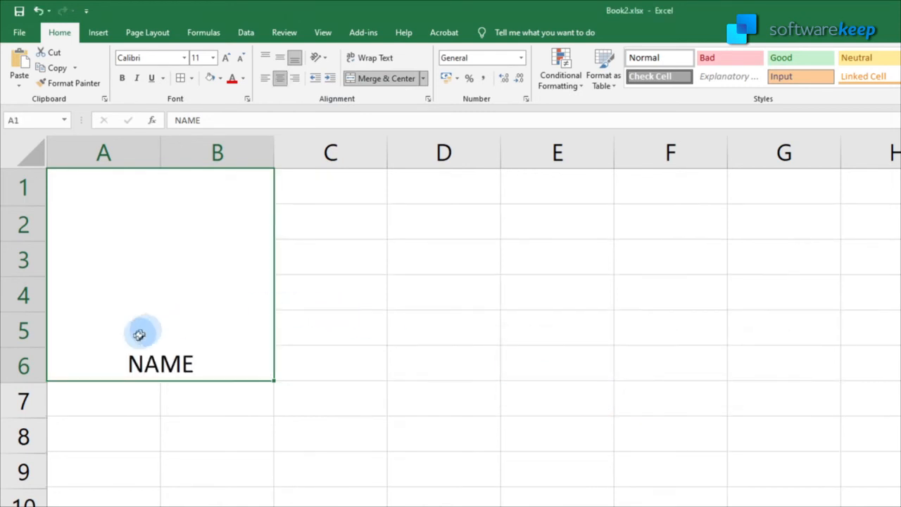
left_click(458, 318)
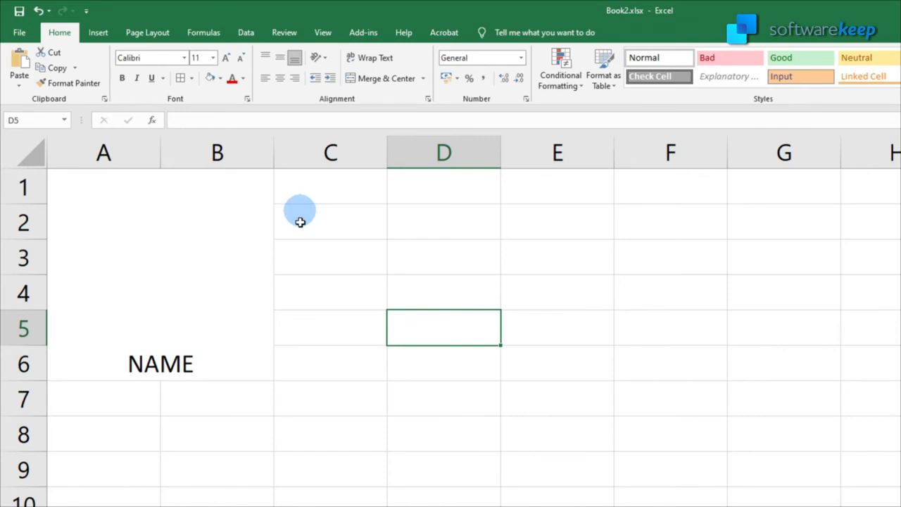
left_click(183, 324)
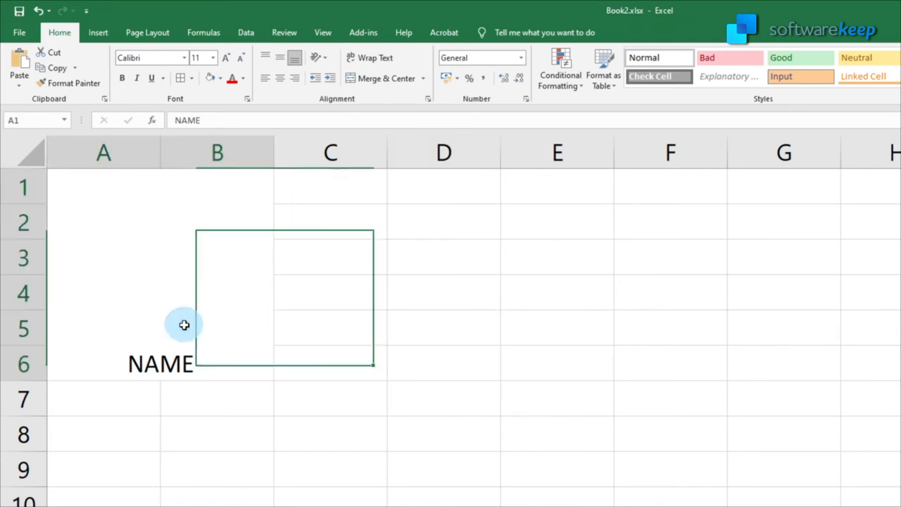
left_click(378, 79)
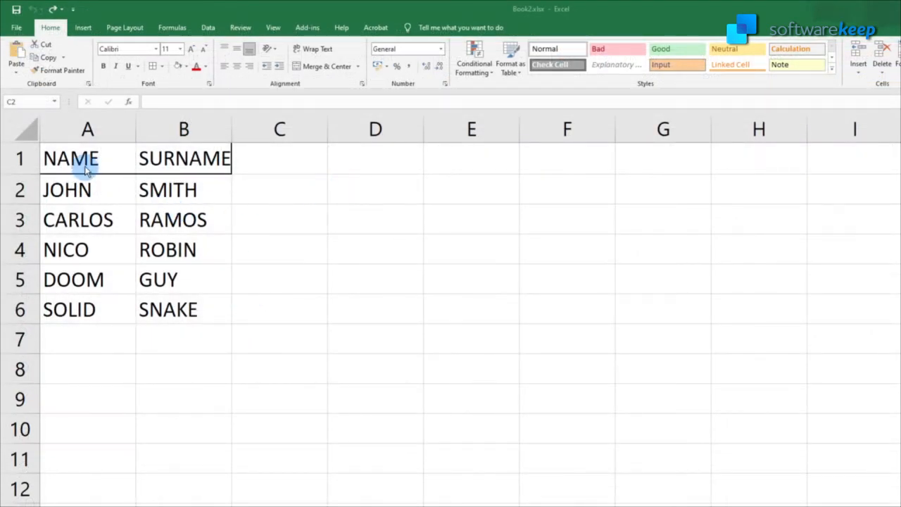
left_click_drag(135, 162, 239, 368)
left_click(333, 303)
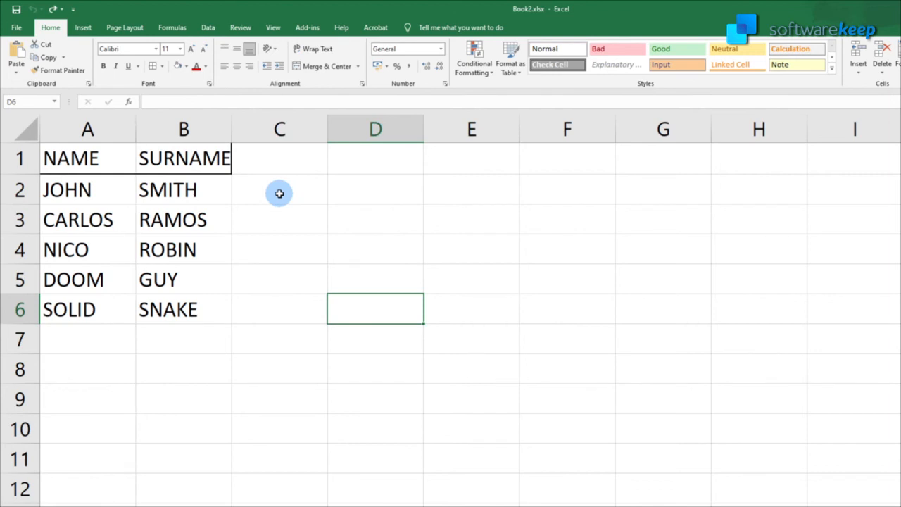
Try to merge and center cells C1, C2, D1 and D2 selected one by one as separate cells.
left_click(278, 164)
left_click(313, 195, "ctrl")
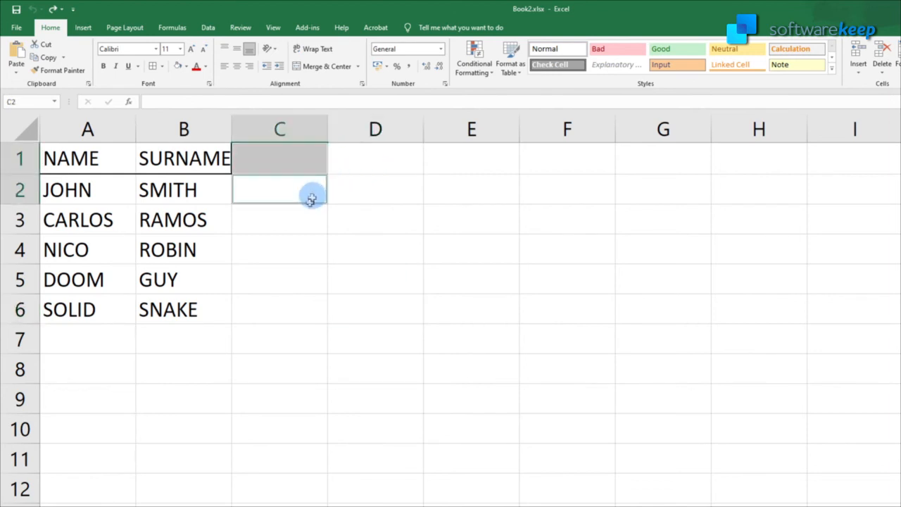
left_click(364, 173, "ctrl")
left_click(362, 196, "ctrl")
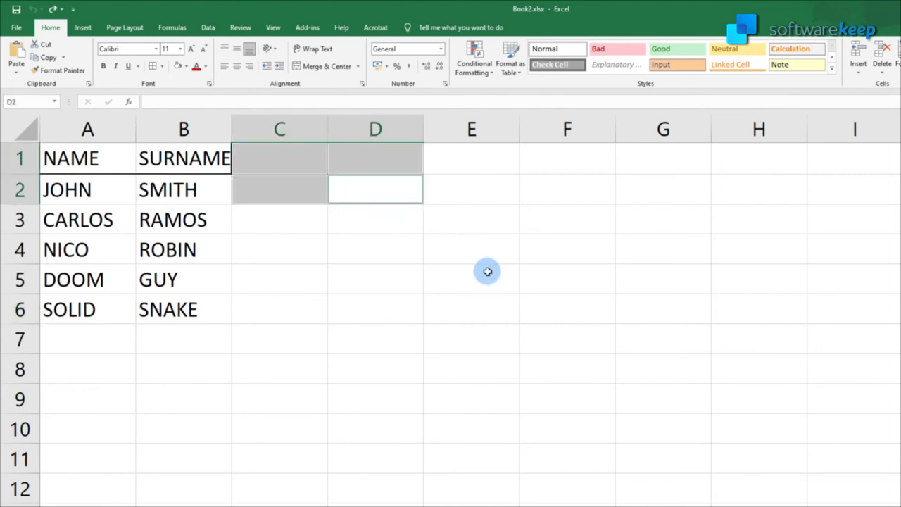
left_click(318, 66)
left_click(343, 193)
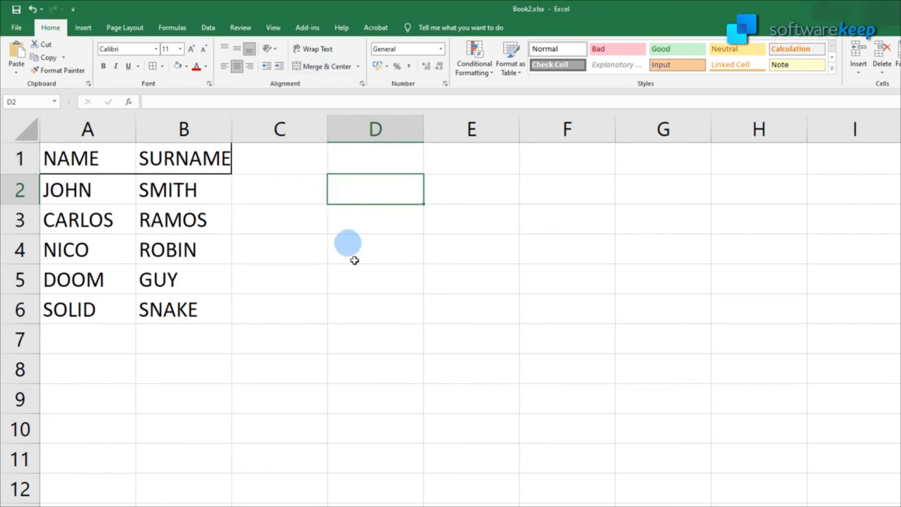
Select cells C1, C2 and B1 individually as one multiple selection.
left_click(271, 161)
left_click(292, 189, "ctrl")
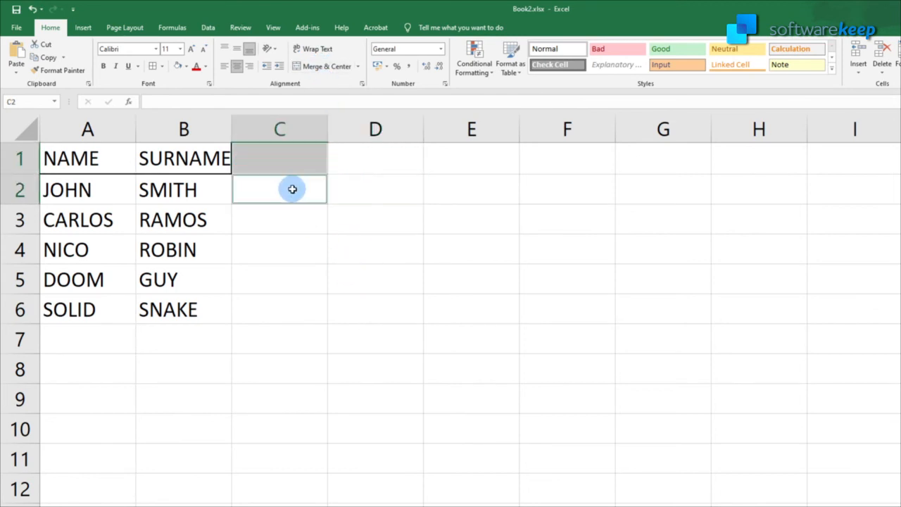
left_click(182, 154, "ctrl")
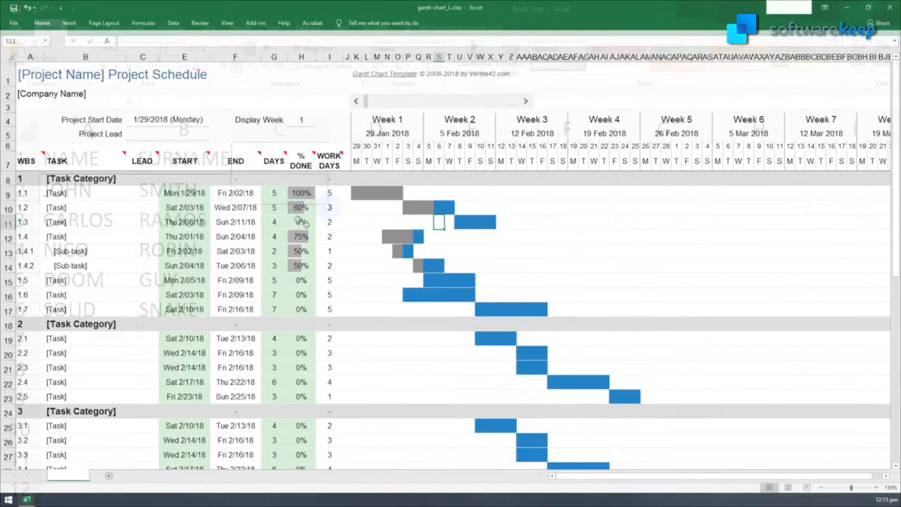
In gantt-chart_L.xlsx, name tasks 1.1 and 1.2 DESIGN and VIDEO and enter each task lead's first name.
scroll(405, 254, "up", 1)
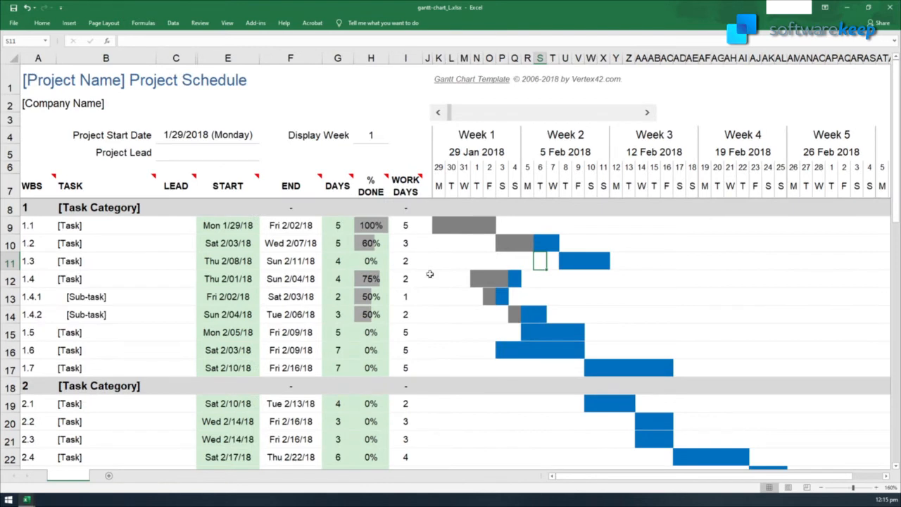
left_click(100, 225)
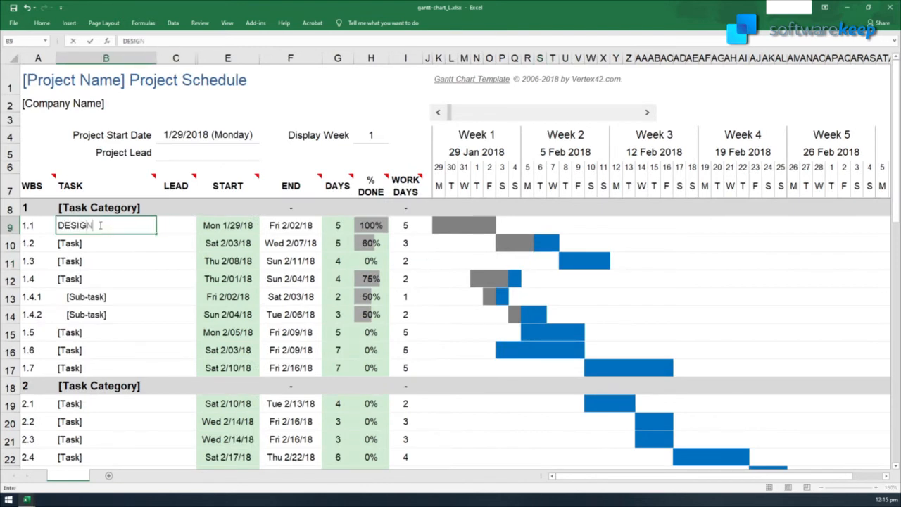
key("Return")
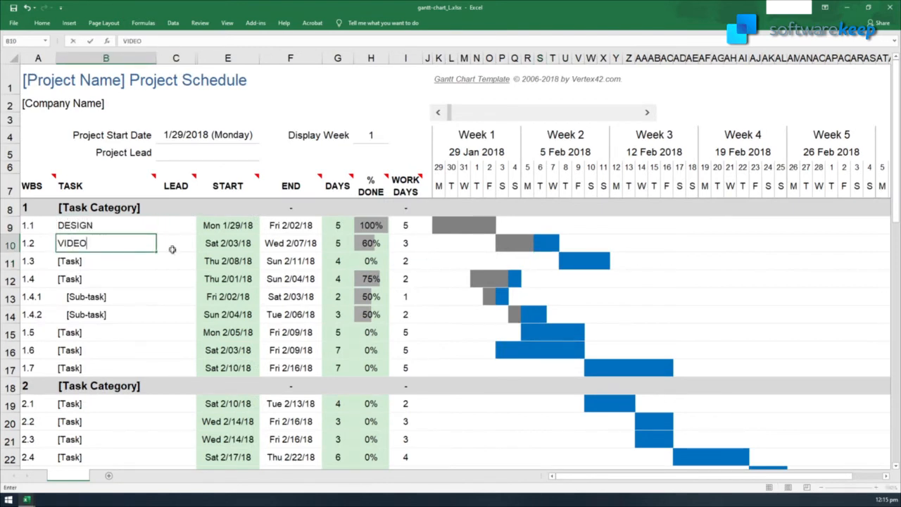
left_click(169, 223)
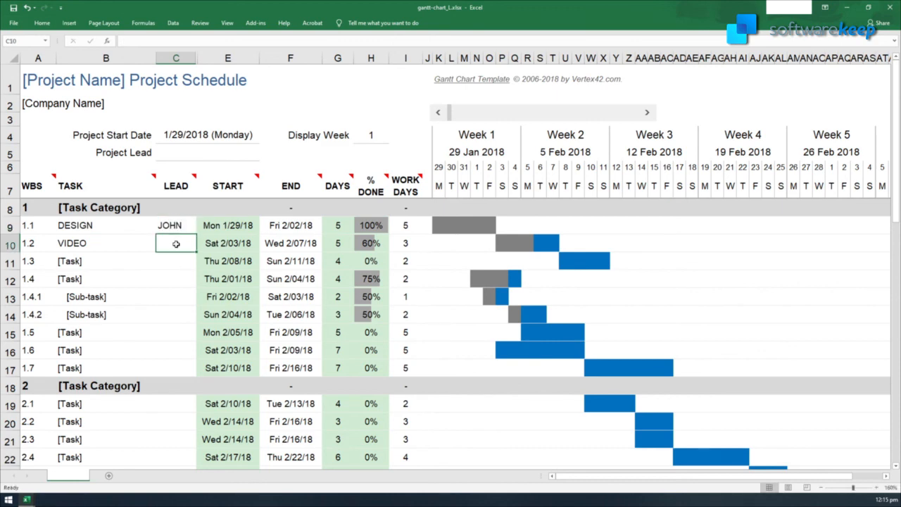
key("Return")
Advance the Gantt chart's display week to 3 and view the timeline.
left_click(464, 225)
left_click(645, 114)
left_click(645, 115)
scroll(600, 243, "down", 4)
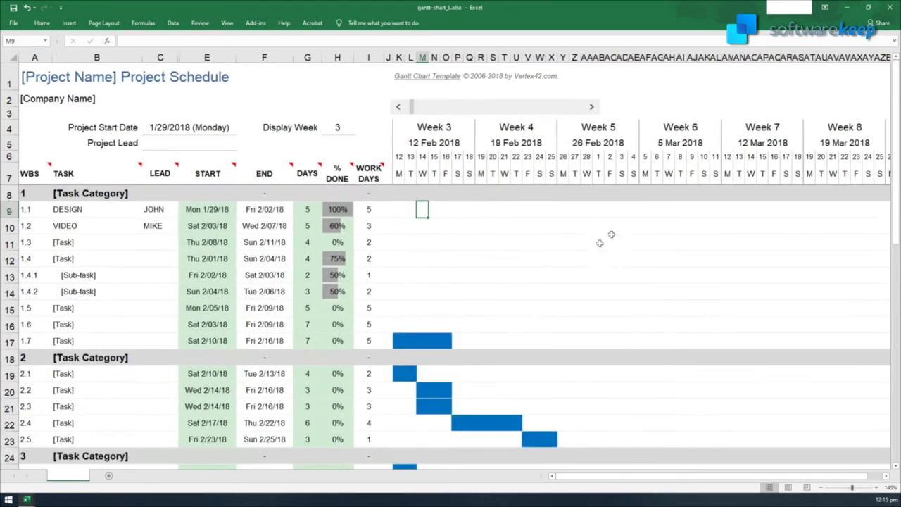
left_click(406, 92)
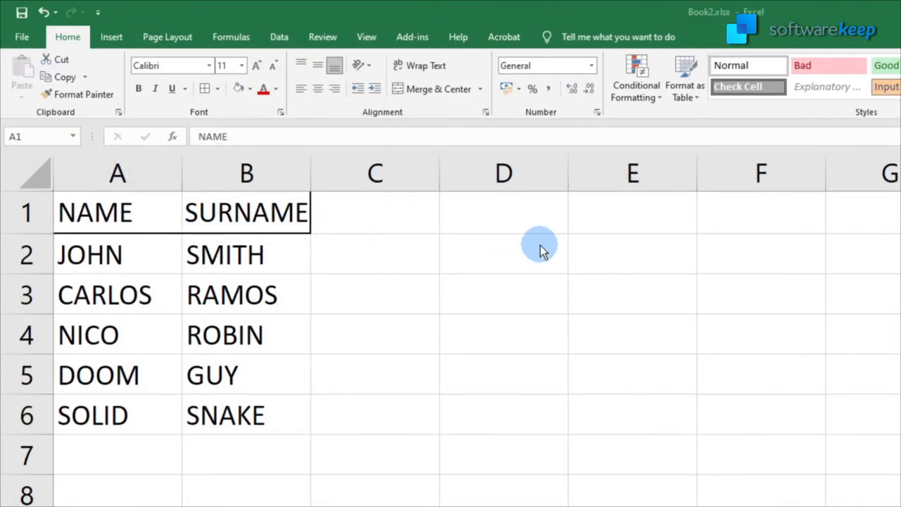
Merge and center the name table A1:B6, accepting the loss of the other values, and unmerge the range again.
left_click(134, 214)
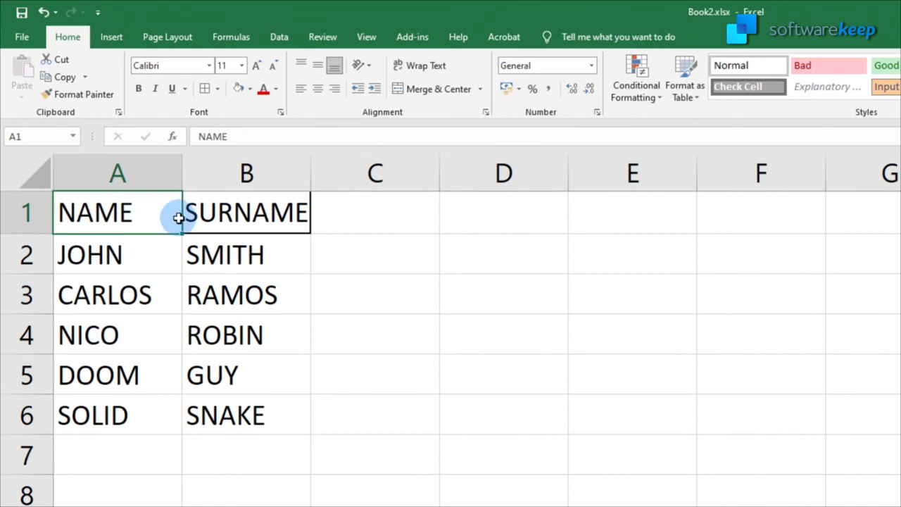
left_click_drag(147, 224, 286, 384)
left_click(449, 94)
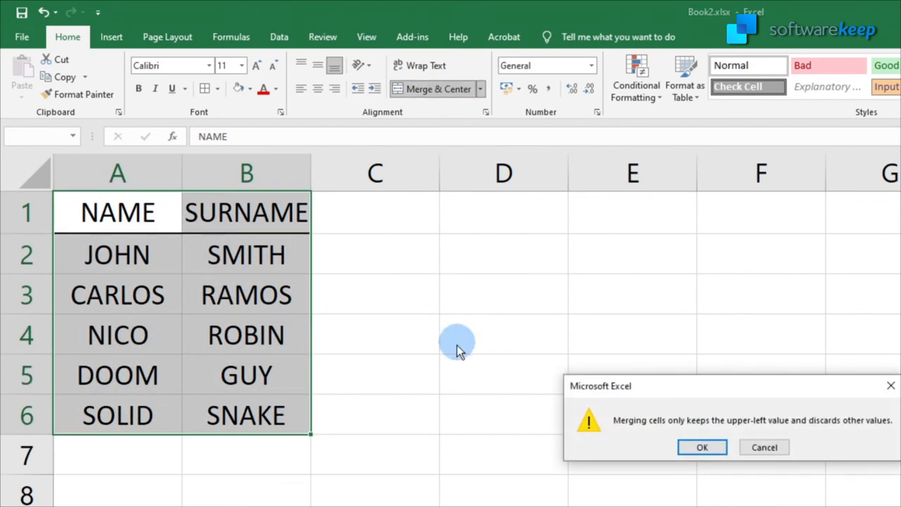
left_click(718, 447)
left_click(449, 94)
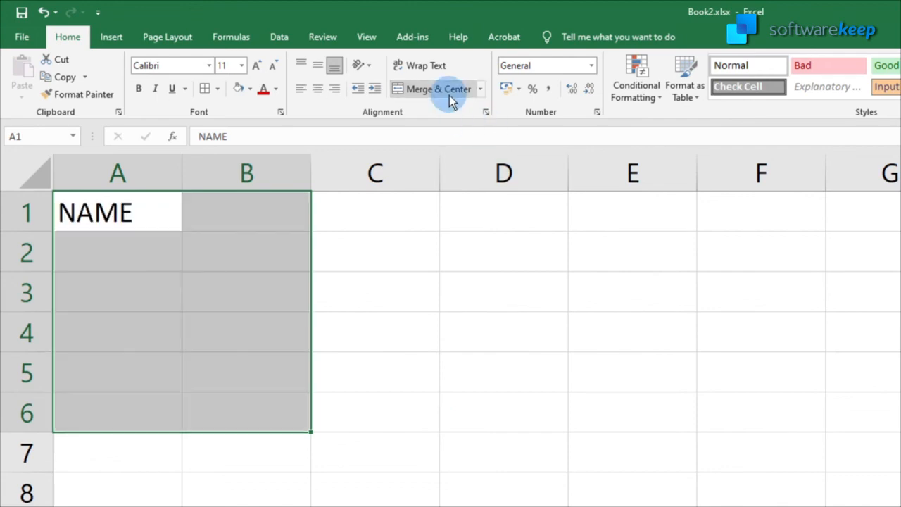
left_click(449, 287)
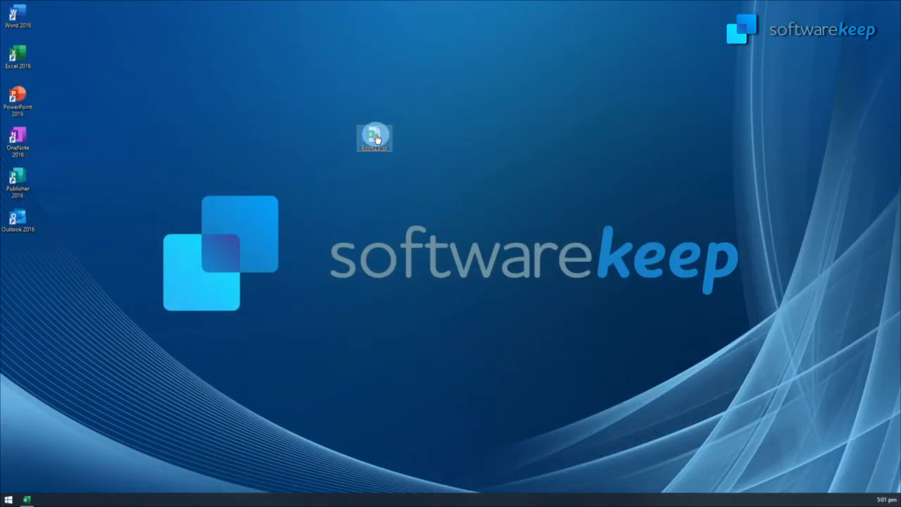
Make a backup copy of the workbook Book2.xlsx on the desktop.
left_click_drag(429, 145, 433, 146)
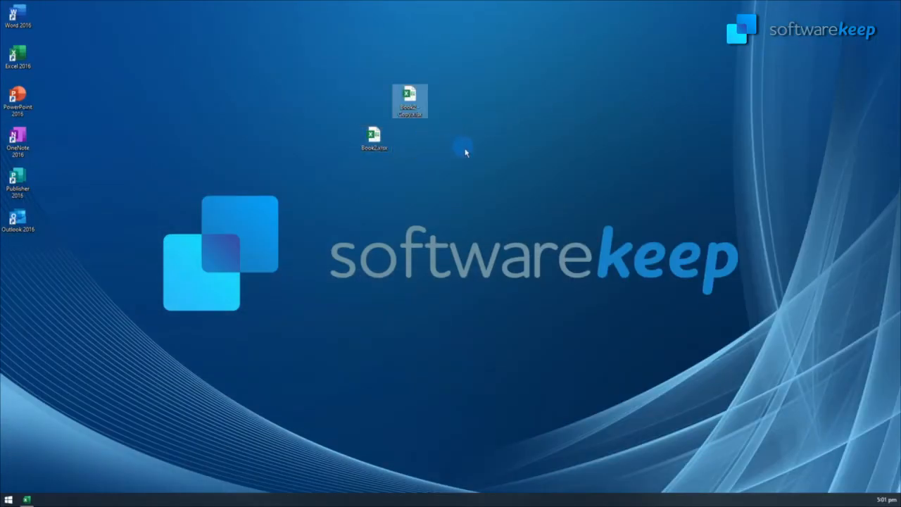
left_click(491, 162)
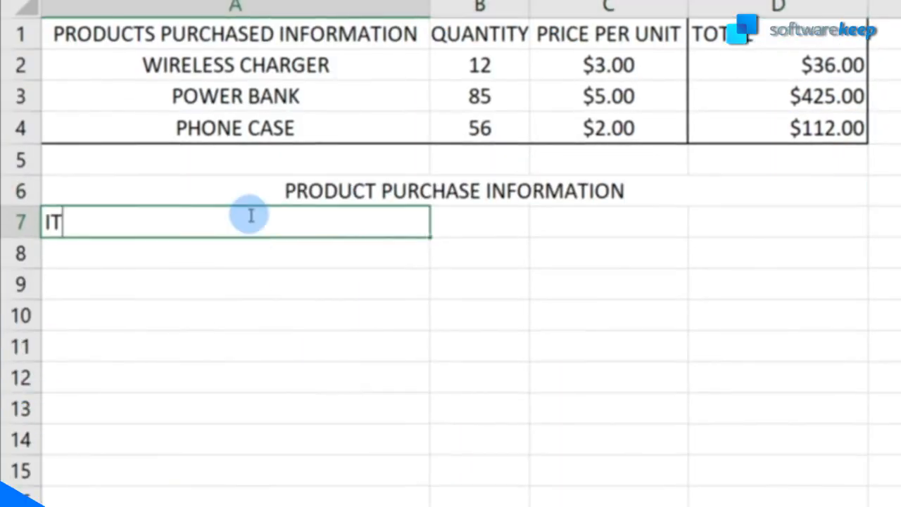
Enter the column headers ITEMS, QUANTITY, PRICE PER UNIT and TOTAL in A7:D7, under the PRODUCT PURCHASE INFORMATION title.
type("EMS")
key("Return")
left_click(479, 221)
type("QUANTITY")
key("Return")
left_click(599, 231)
type("PRICE PER UNIT")
key("Tab")
type("TOTAL")
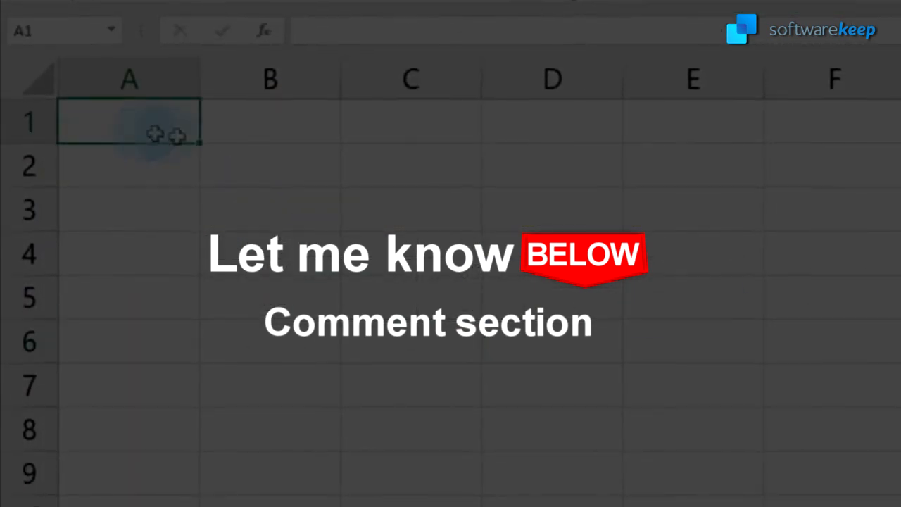
Merge and center the cells across rows 1 and 2 starting at A1, enlarge the font and enter a title beginning TITLE H.
left_click_drag(161, 134, 897, 160)
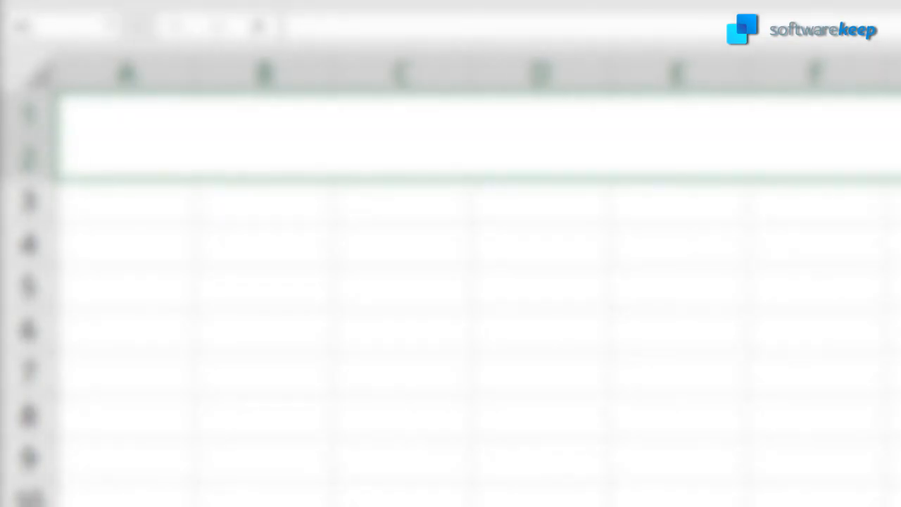
left_click(329, 2)
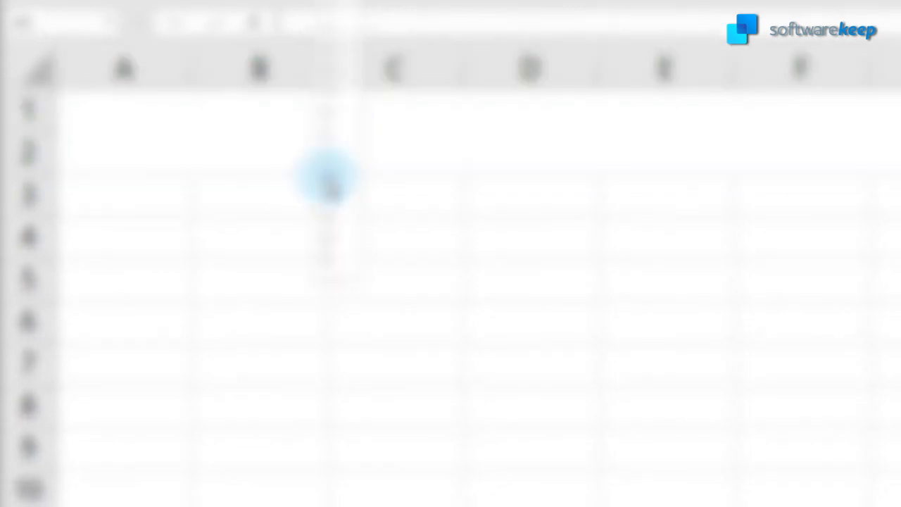
left_click(330, 178)
type("TITLE H")
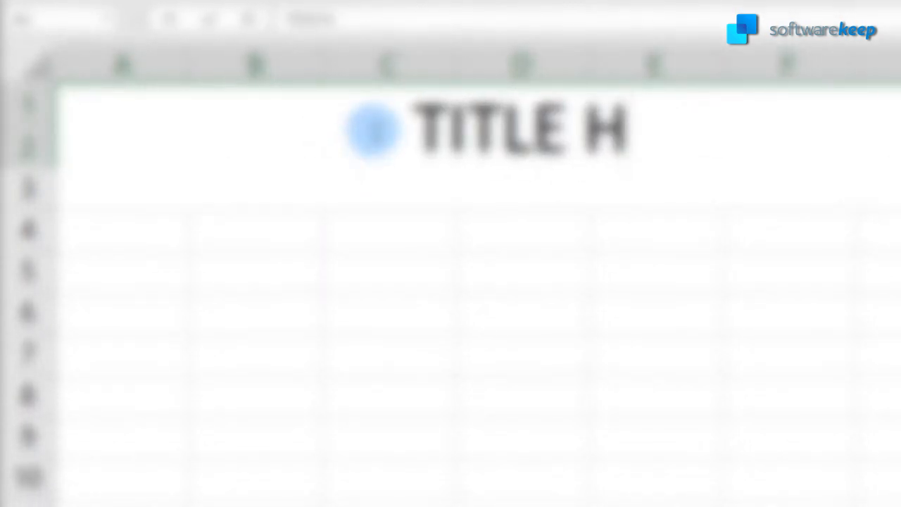